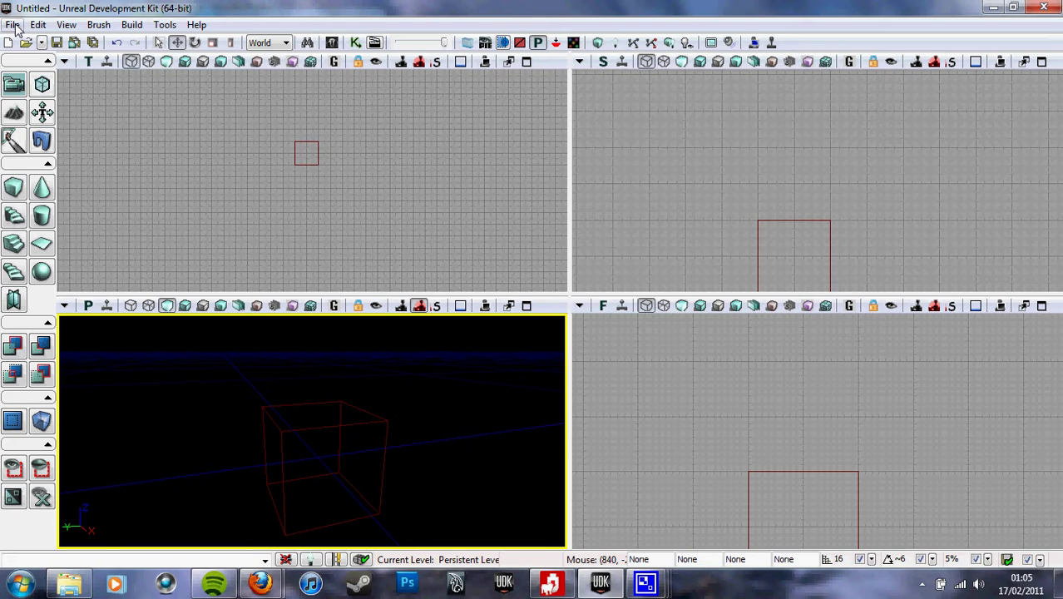
left_click(13, 26)
left_click(13, 26)
left_click(14, 26)
left_click(14, 26)
Rebuild the builder brush as a cube with X 1024, Y 1024 and Z 256.
left_click(311, 166)
right_click(15, 190)
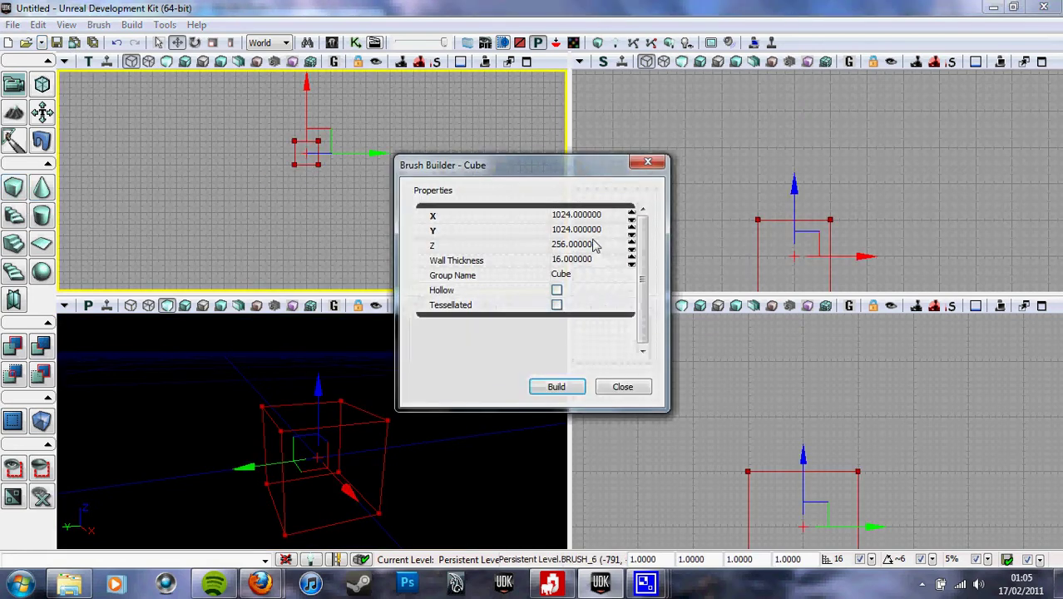
left_click(565, 388)
left_click(623, 387)
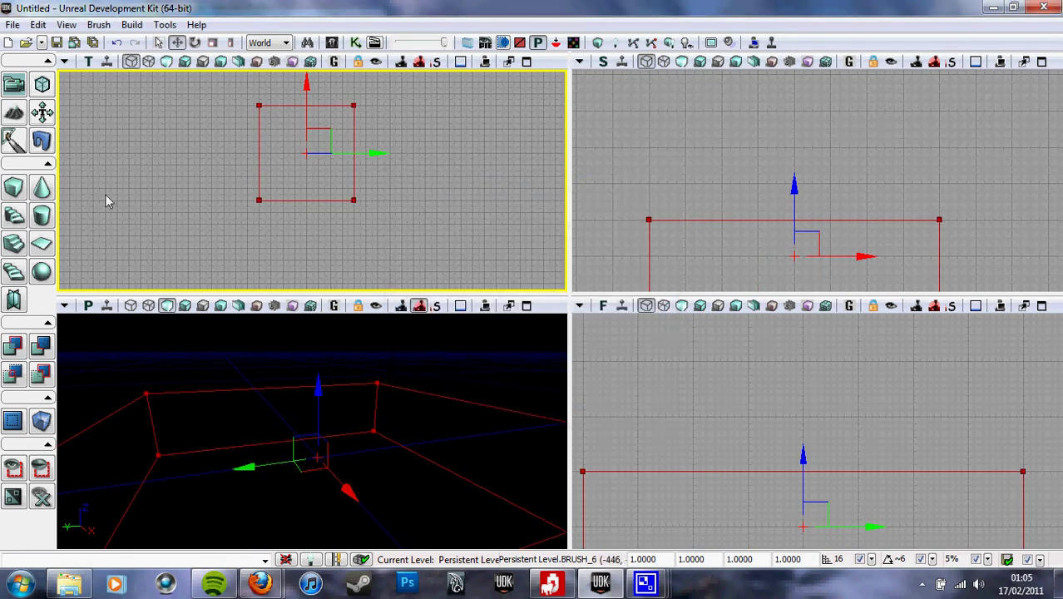
Add the cube to the level as solid geometry and move the builder brush clear of it along Y.
left_click(13, 347)
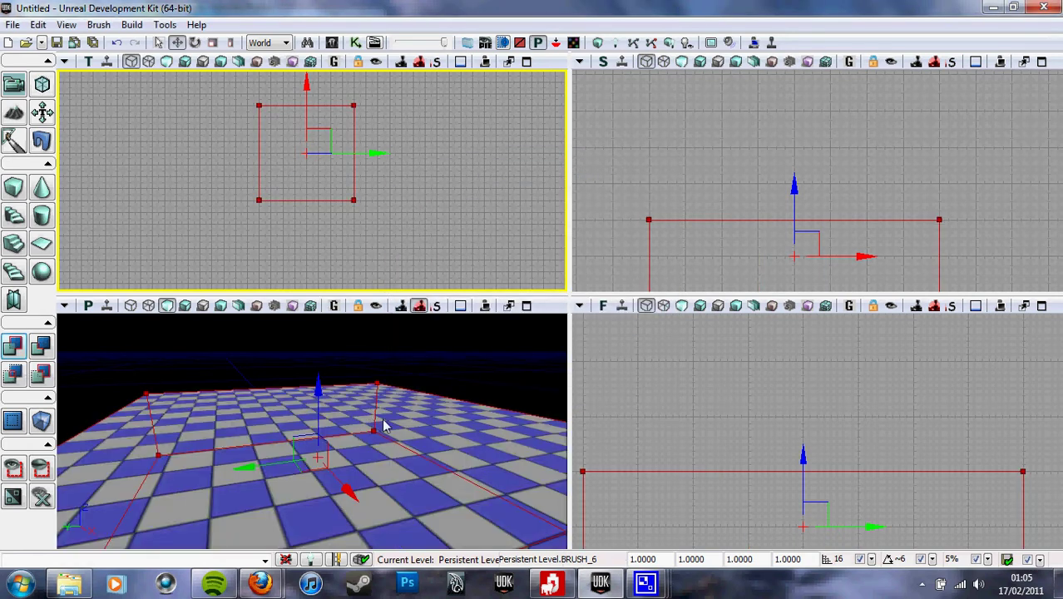
left_click_drag(247, 467, 82, 492)
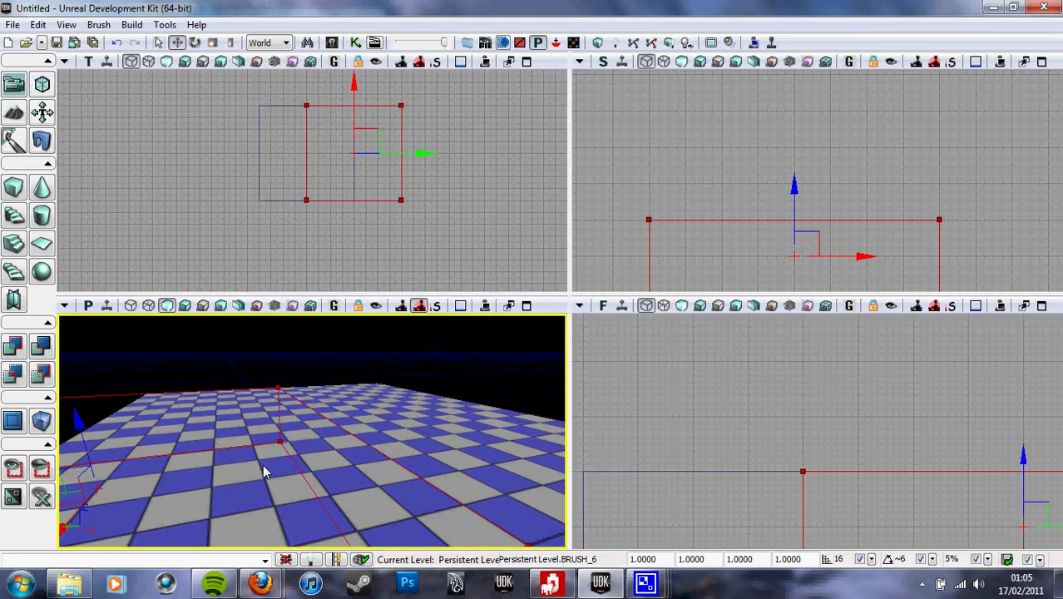
left_click_drag(420, 153, 574, 154)
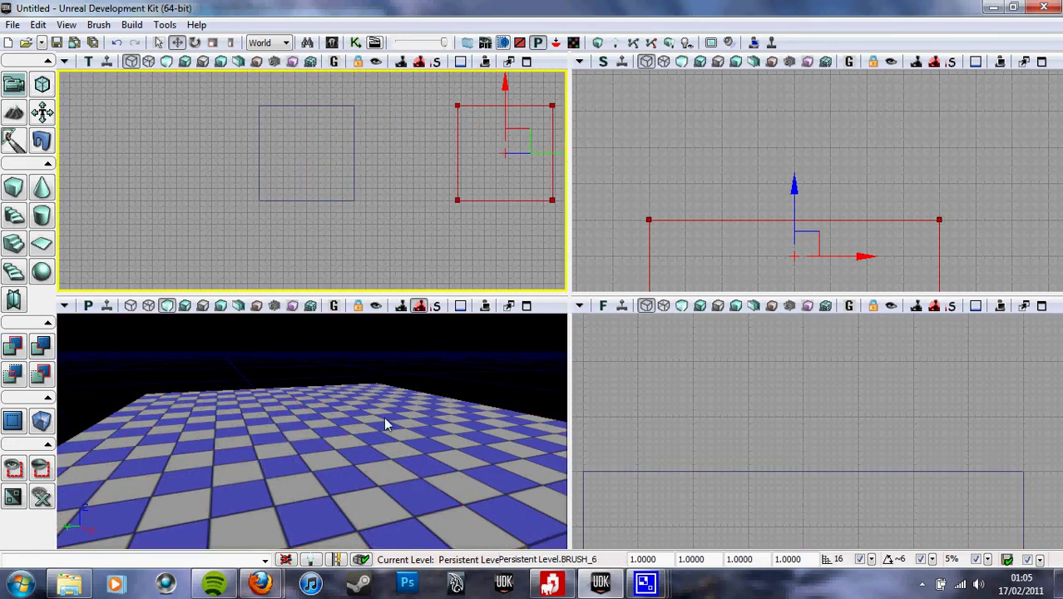
Place a point light on the checkered floor and raise it above the surface.
left_click(332, 451)
key("l")
left_click(304, 443)
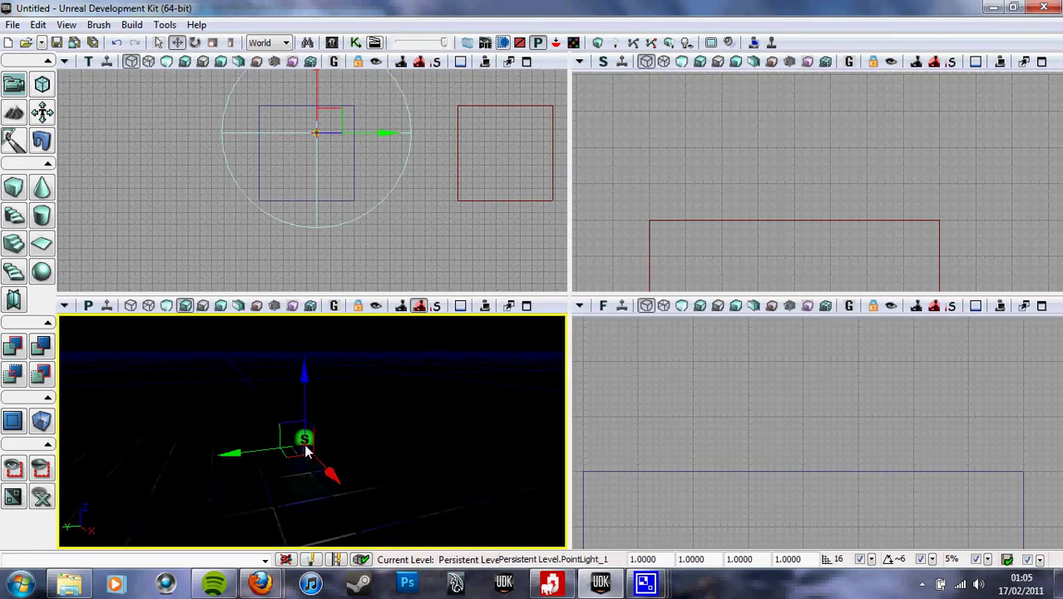
left_click_drag(306, 388, 307, 349)
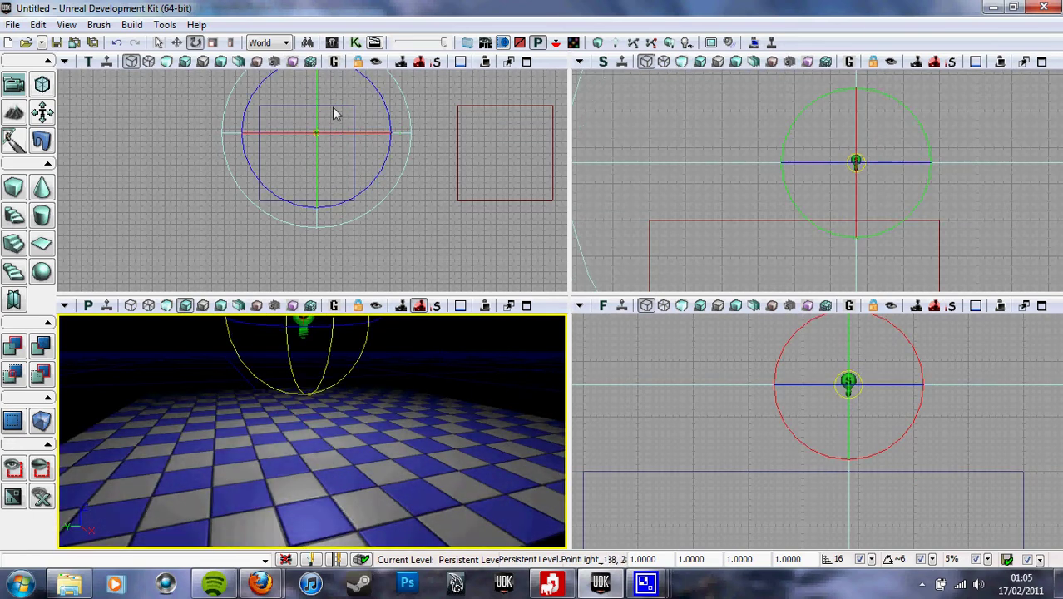
Scale up the point light's radius until it extends well beyond the whole floor.
key("space")
mouse_move(329, 133)
left_mouse_down()
mouse_move(358, 121)
mouse_move(319, 130)
left_mouse_up()
key("space")
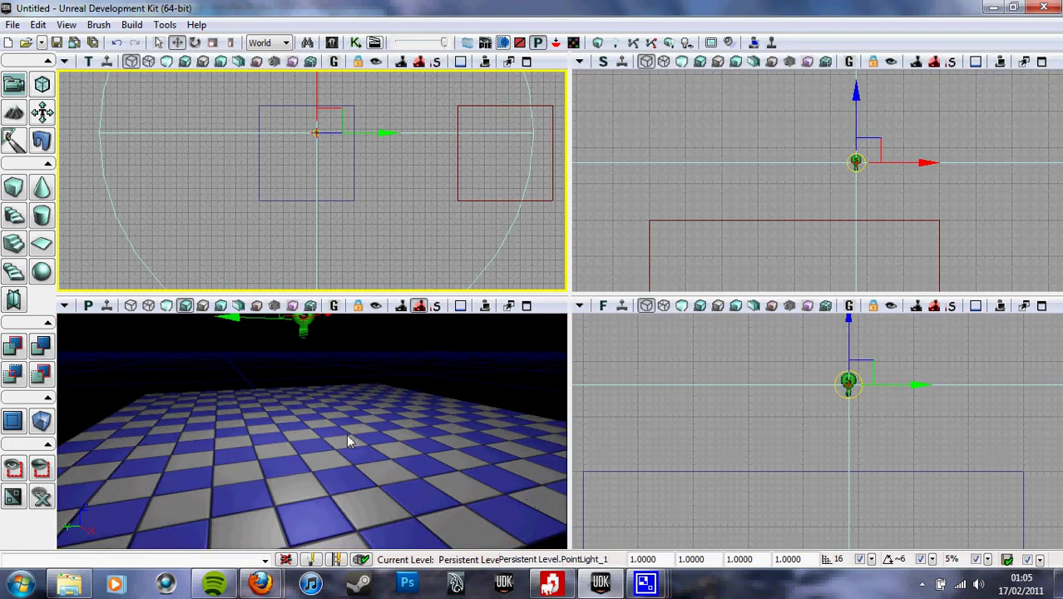
left_click(355, 432)
Disable Use Global Illumination in the Lightmass section of the world properties.
left_click(99, 25)
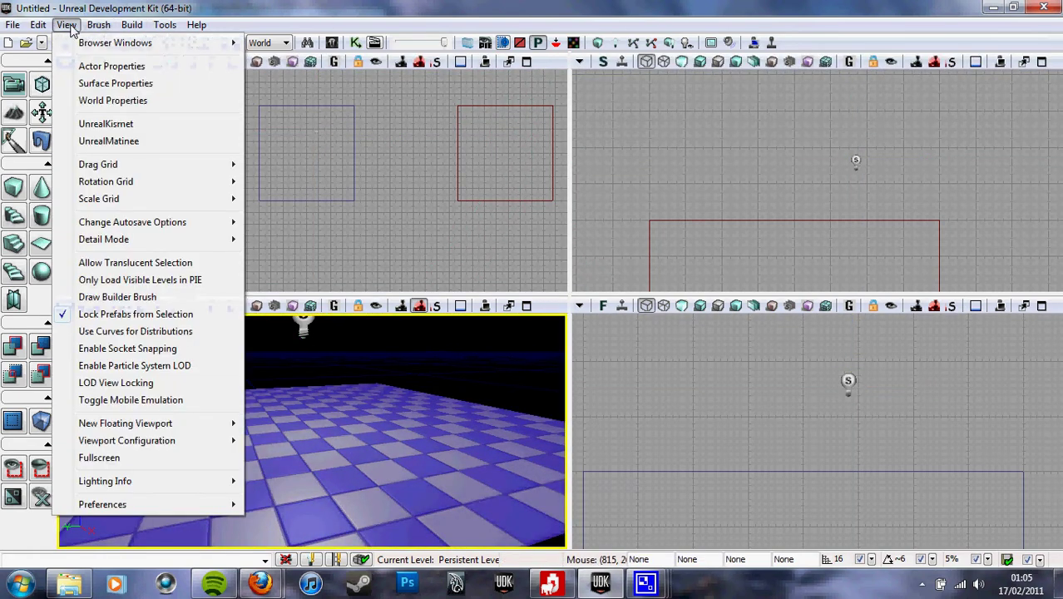
left_click(106, 101)
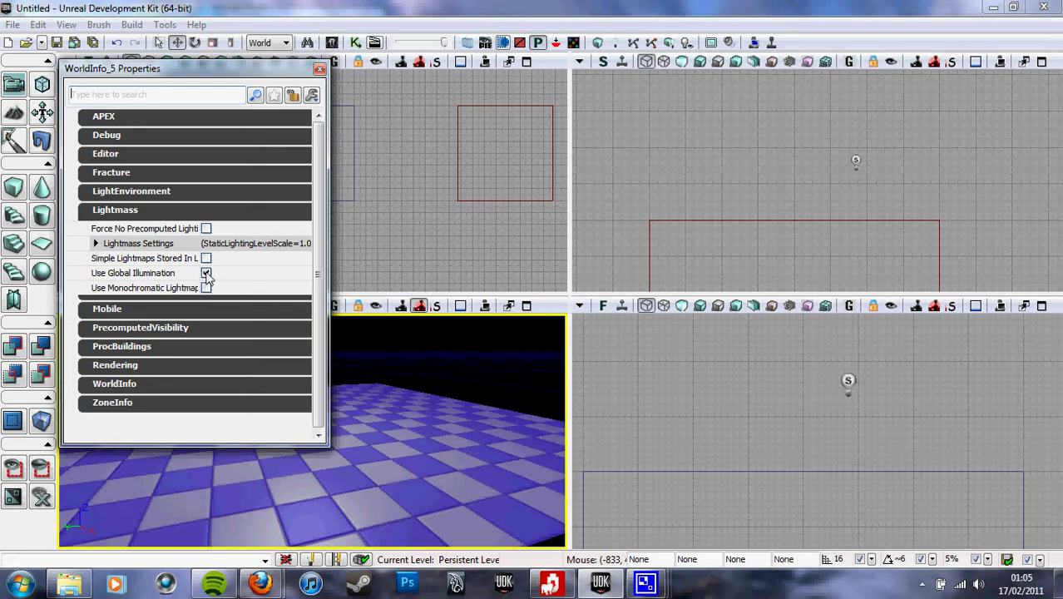
left_click(206, 273)
left_click(319, 69)
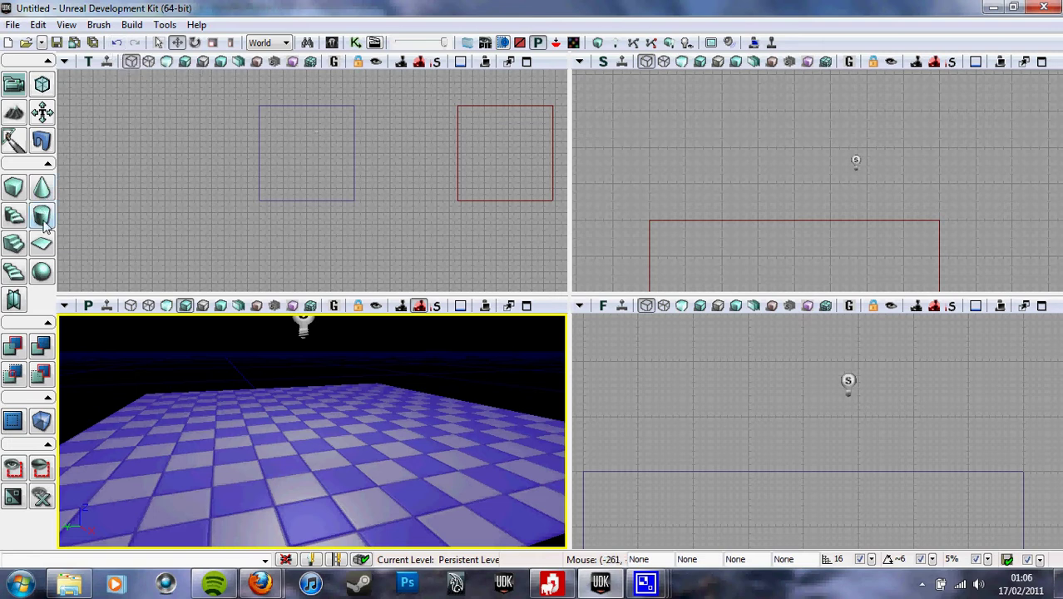
Add a PlayerStart actor on the floor below the point light.
right_click(288, 445)
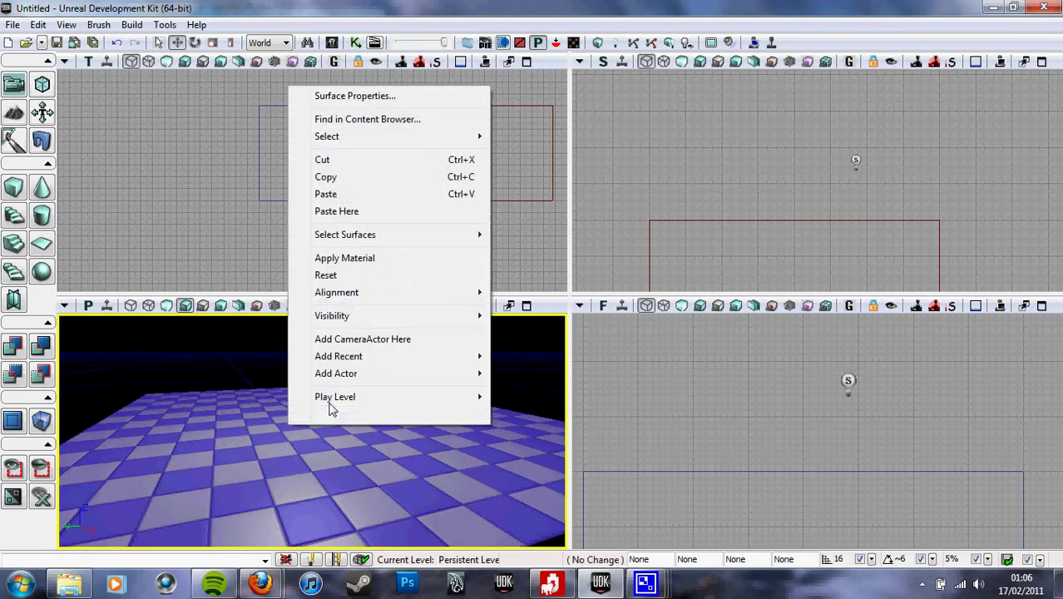
mouse_move(347, 380)
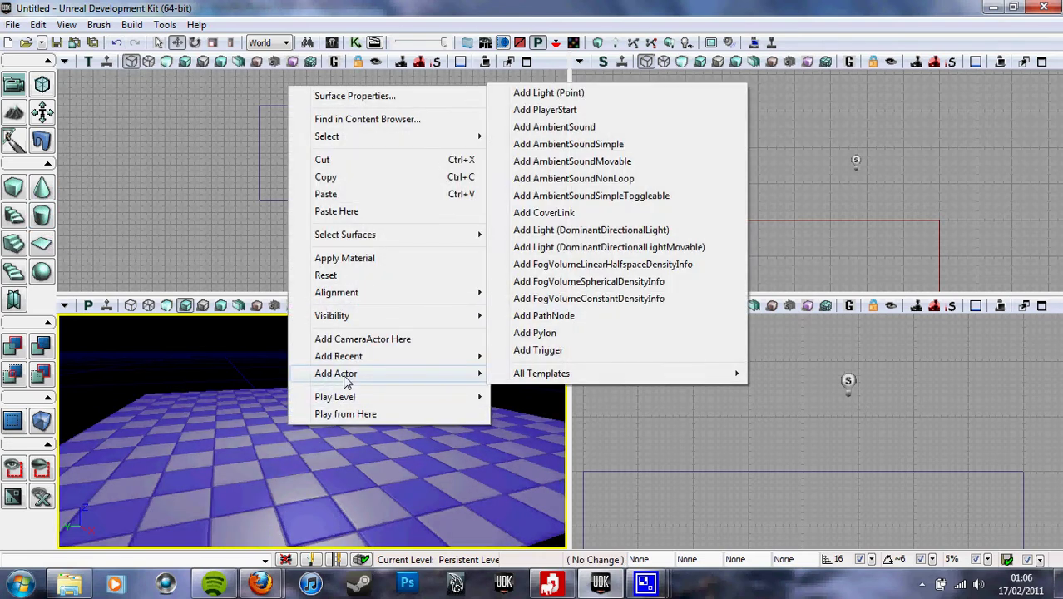
left_click(583, 112)
mouse_move(287, 462)
left_mouse_down()
mouse_move(177, 313)
mouse_move(487, 348)
mouse_move(441, 361)
mouse_move(566, 331)
mouse_move(541, 484)
mouse_move(366, 481)
mouse_move(407, 385)
mouse_move(291, 442)
left_mouse_up()
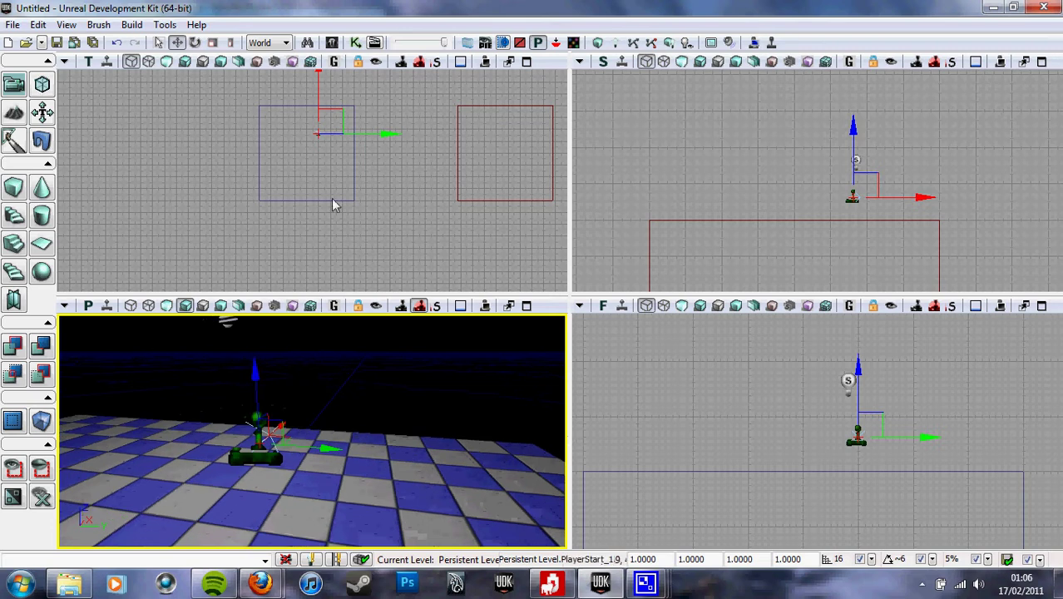
Move the PlayerStart along X and Y to near the middle of the floor's negative-X edge.
mouse_move(358, 128)
left_mouse_down()
mouse_move(356, 137)
mouse_move(415, 135)
mouse_move(372, 136)
left_mouse_up()
left_click_drag(311, 100, 310, 184)
left_click(224, 434)
left_click_drag(224, 434, 306, 405)
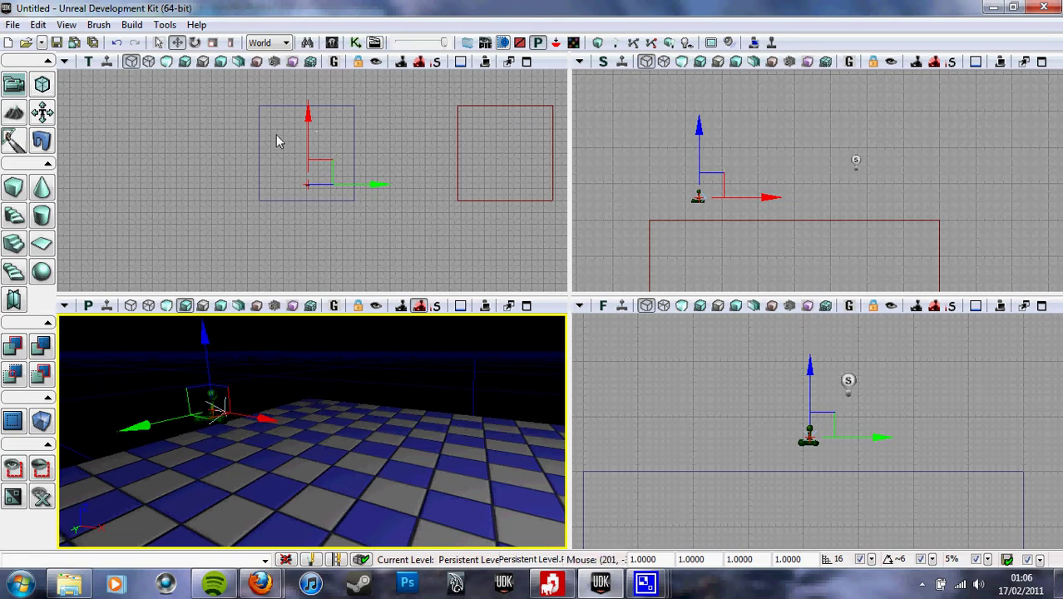
left_click_drag(345, 385, 354, 408)
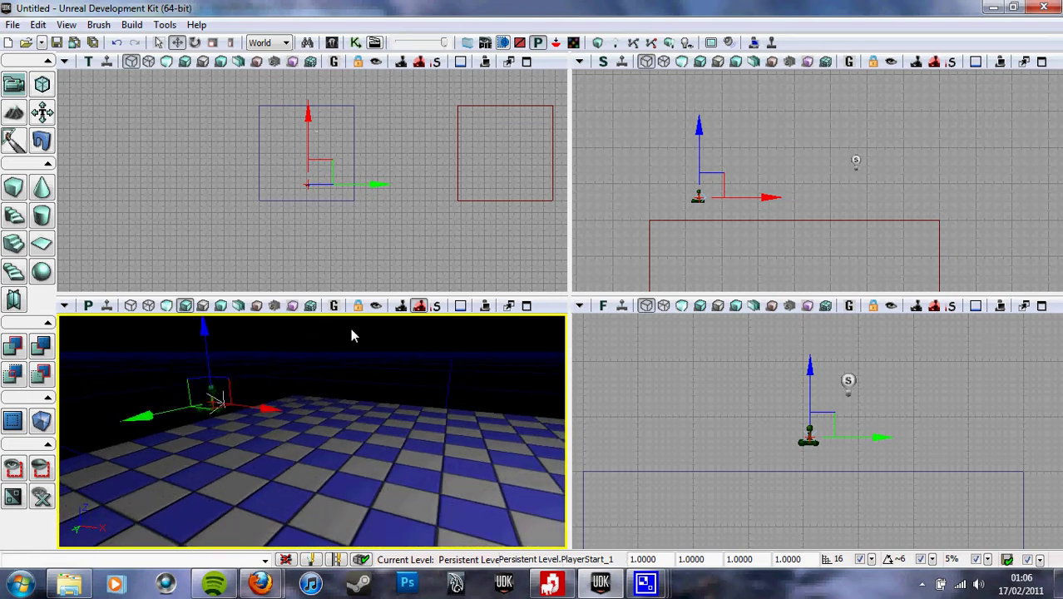
Show the Actor Classes list in the browser and select the CameraActor class.
left_click(331, 43)
left_click(546, 84)
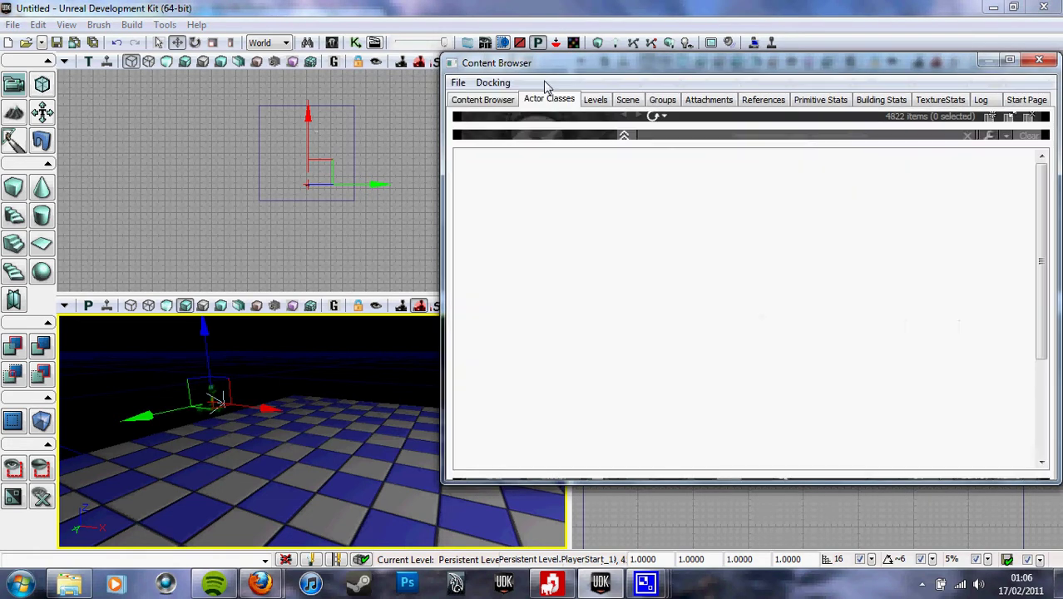
left_click(529, 194)
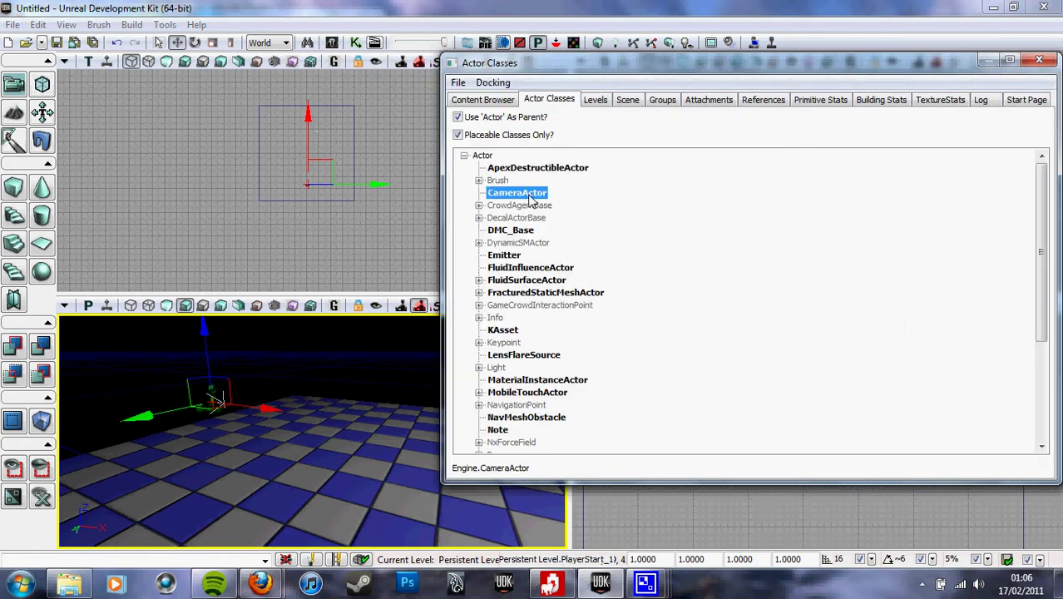
right_click(313, 480)
mouse_move(379, 399)
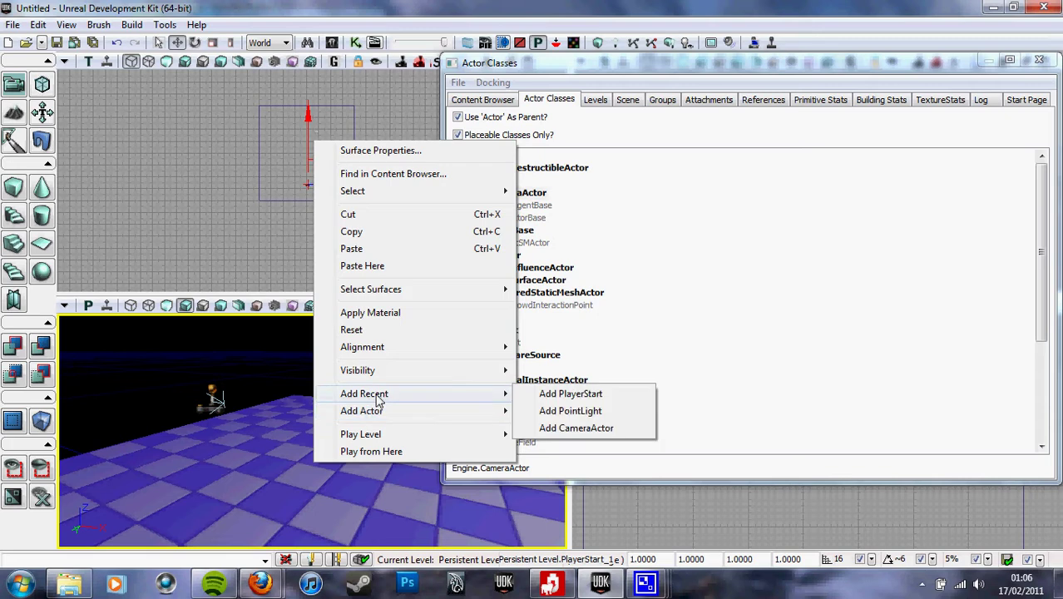
left_click(542, 194)
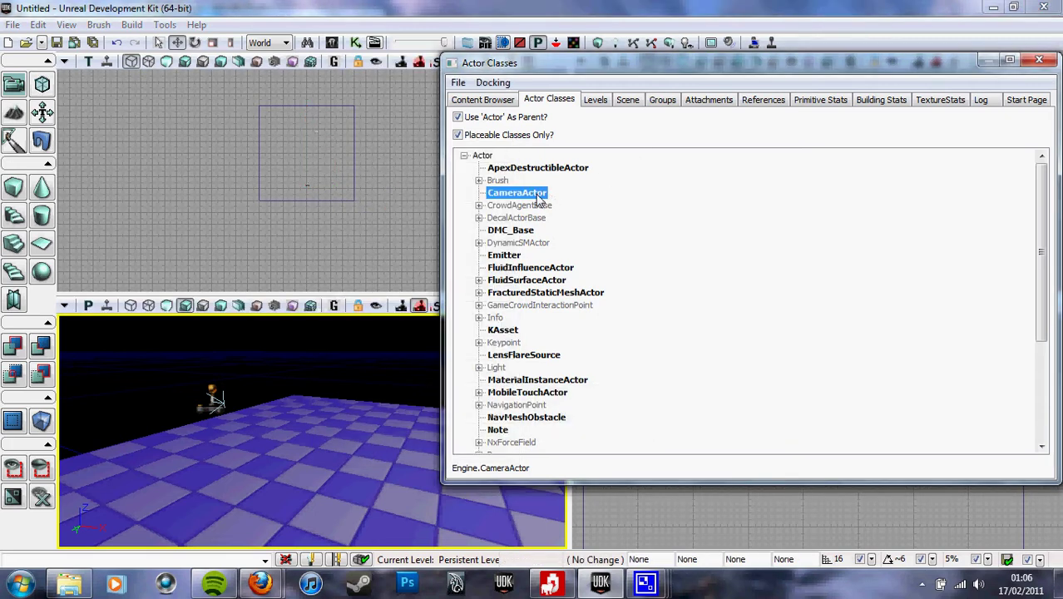
right_click(324, 458)
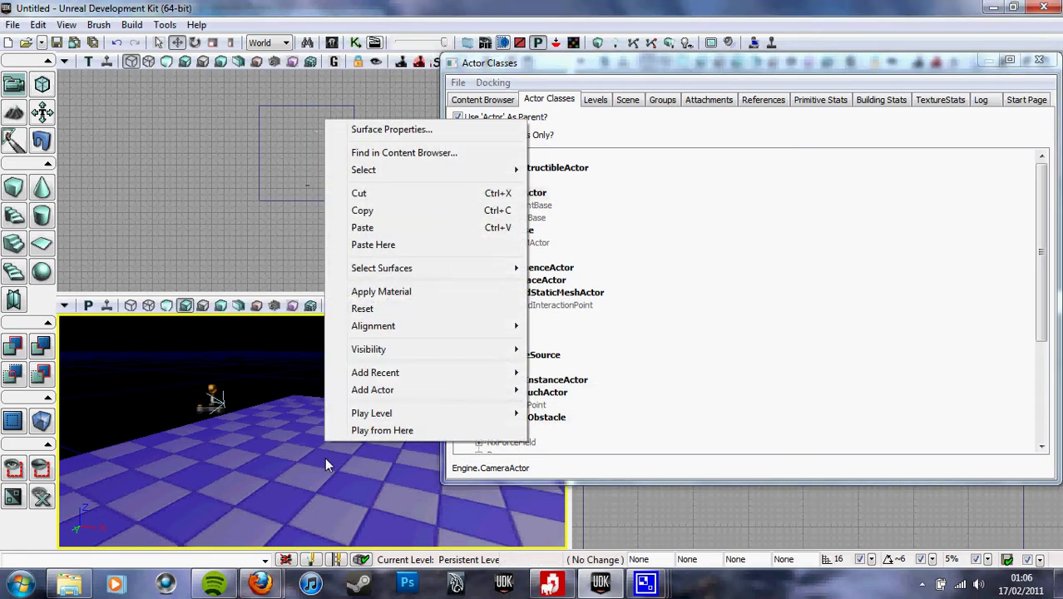
mouse_move(399, 375)
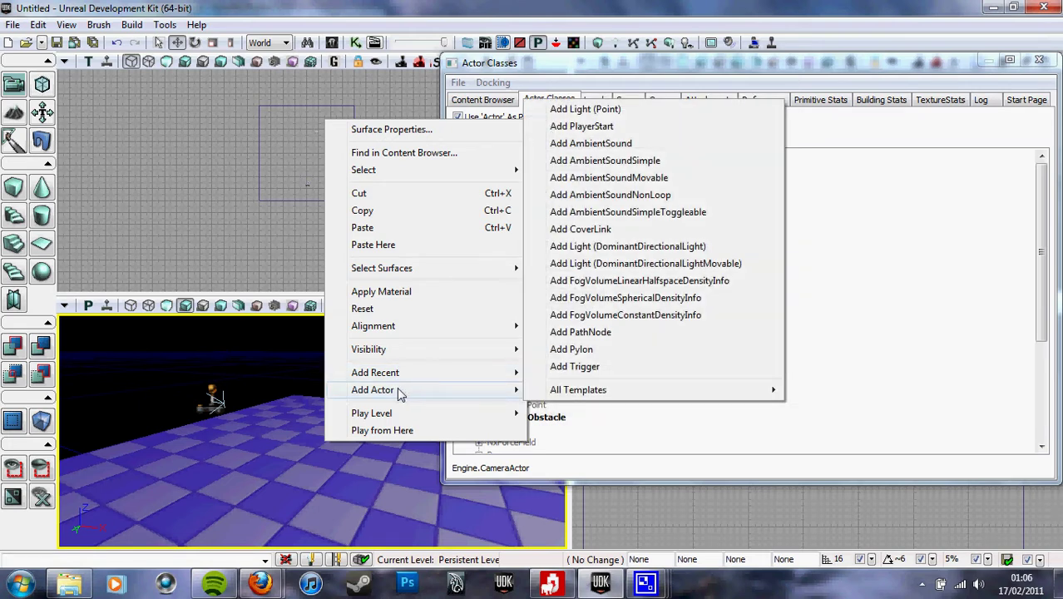
left_click(764, 429)
left_click(542, 268)
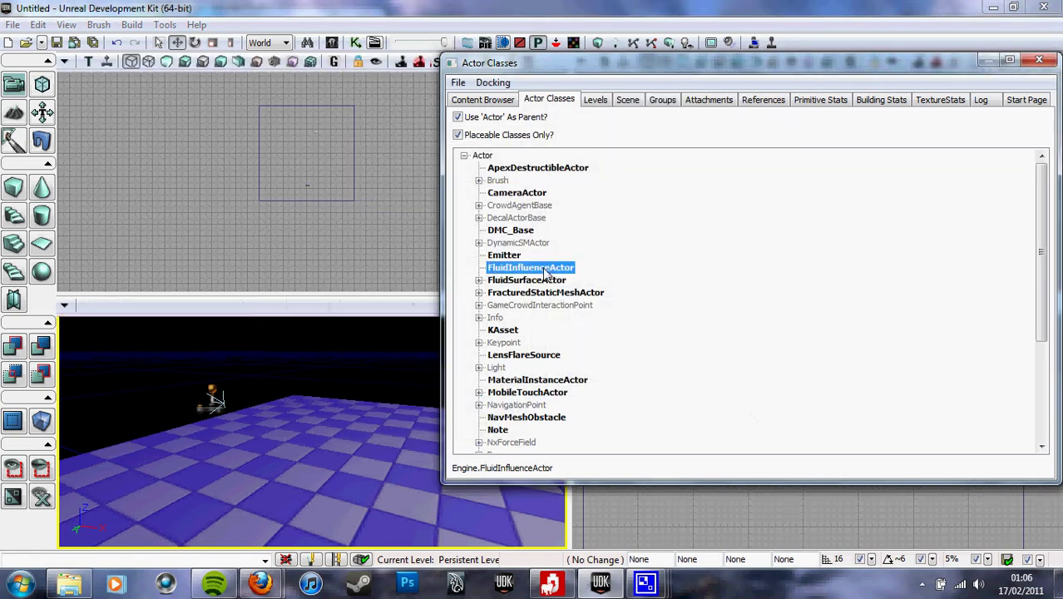
Select the CameraActor class, place a CameraActor on the floor and close the class browser.
left_click(517, 195)
right_click(339, 500)
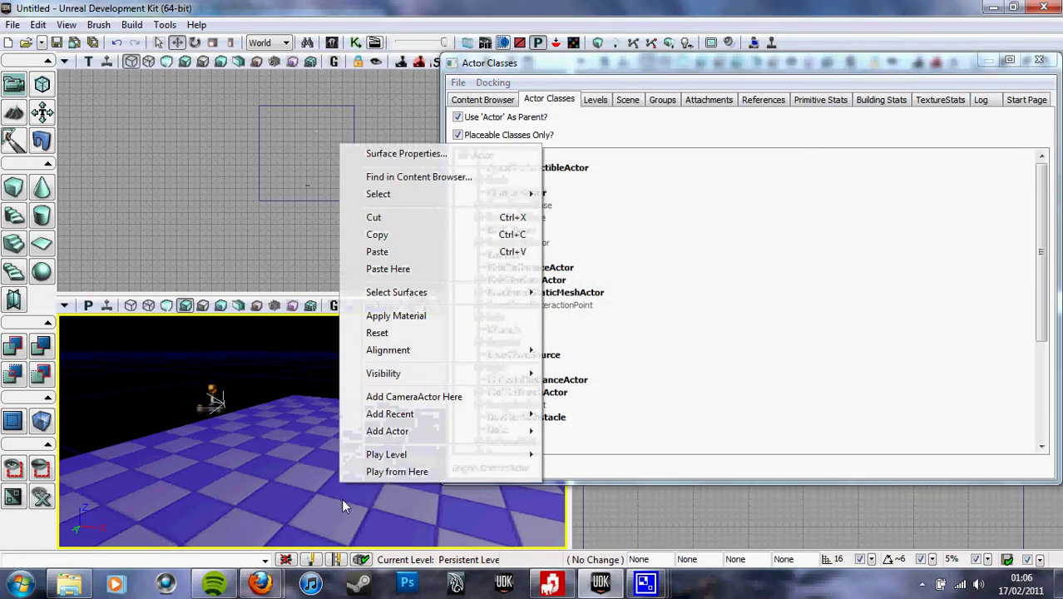
left_click(399, 397)
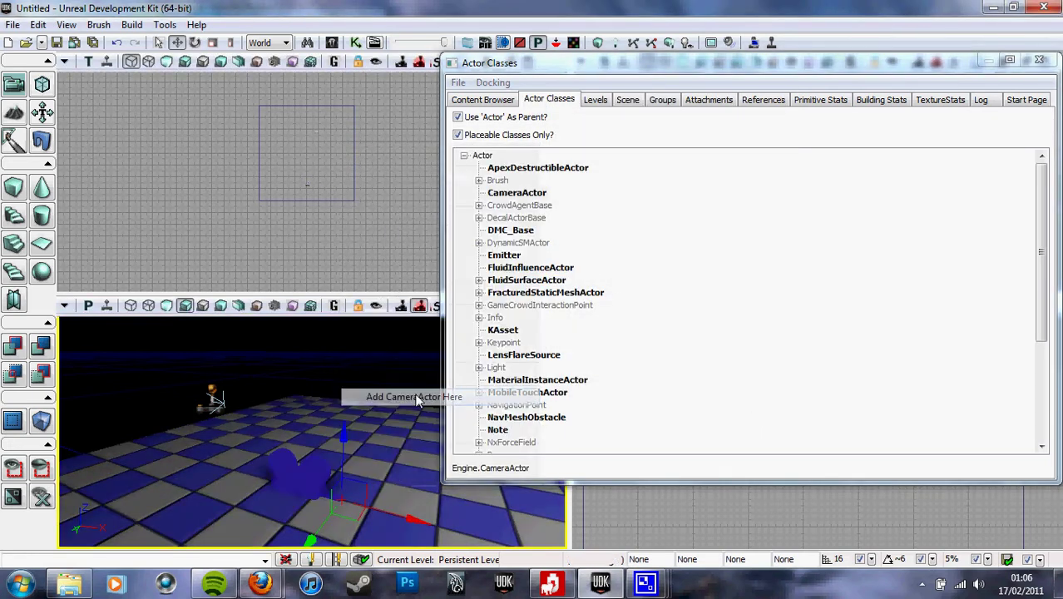
left_click(1039, 59)
left_click_drag(394, 469, 399, 492)
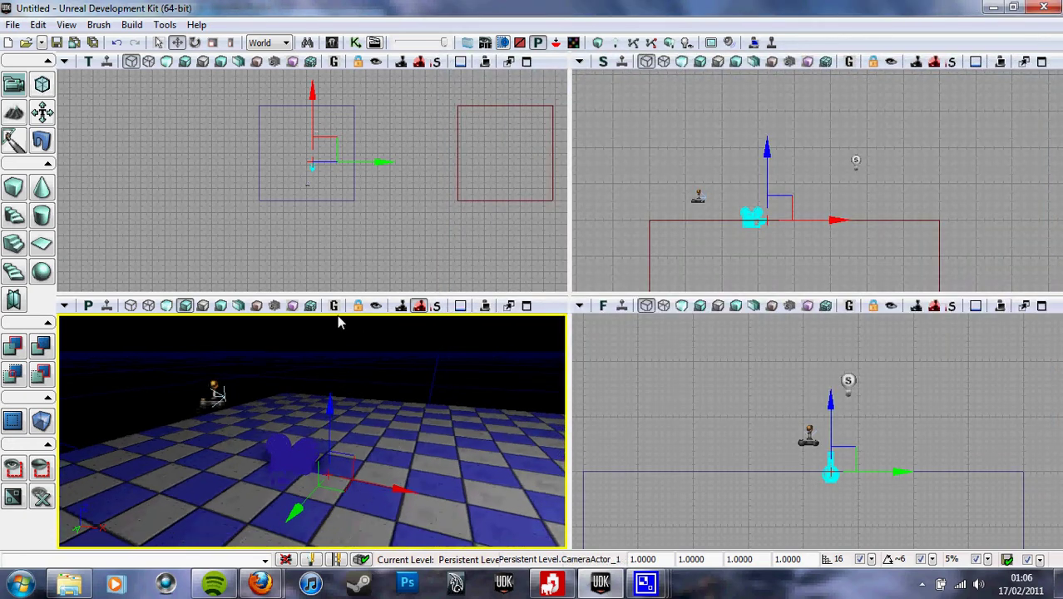
Position the CameraActor to face the PlayerStart across the floor by locking it to the perspective view, and release the lock once framed.
left_click(376, 306)
mouse_move(487, 474)
left_mouse_down()
mouse_move(454, 316)
mouse_move(209, 326)
mouse_move(147, 488)
mouse_move(192, 507)
mouse_move(193, 484)
mouse_move(202, 518)
mouse_move(204, 490)
mouse_move(205, 511)
mouse_move(486, 460)
mouse_move(484, 470)
mouse_move(486, 458)
mouse_move(487, 485)
mouse_move(477, 462)
mouse_move(479, 472)
mouse_move(485, 454)
left_mouse_up()
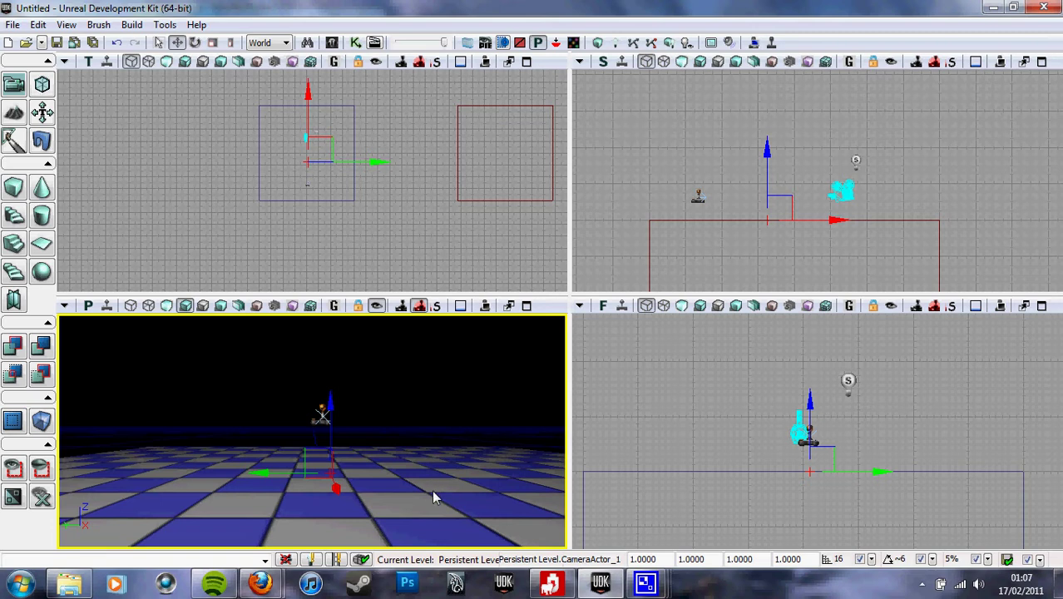
left_click_drag(423, 477, 426, 476)
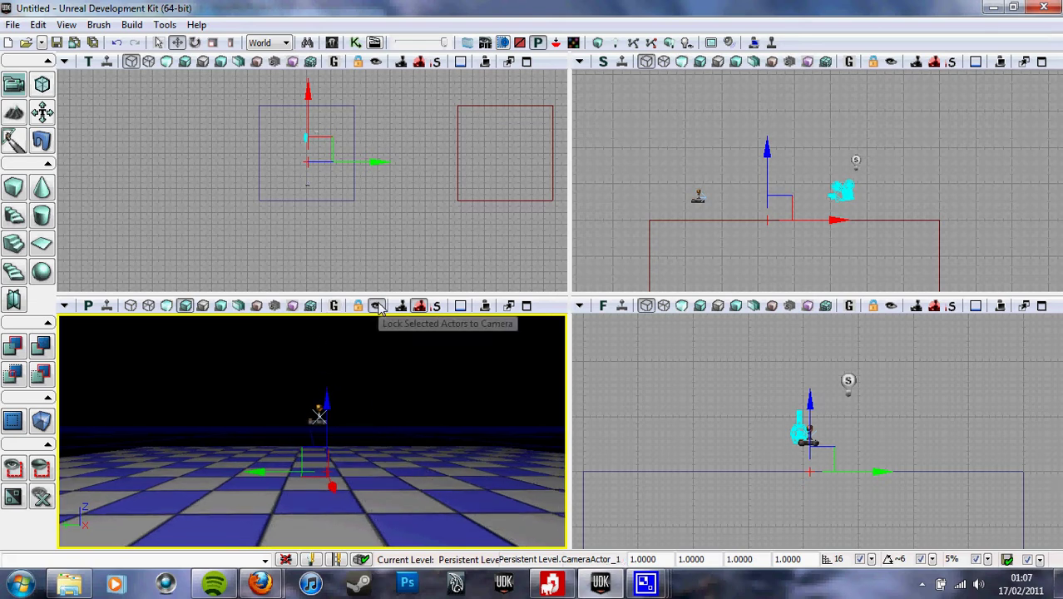
left_click_drag(417, 420, 202, 493)
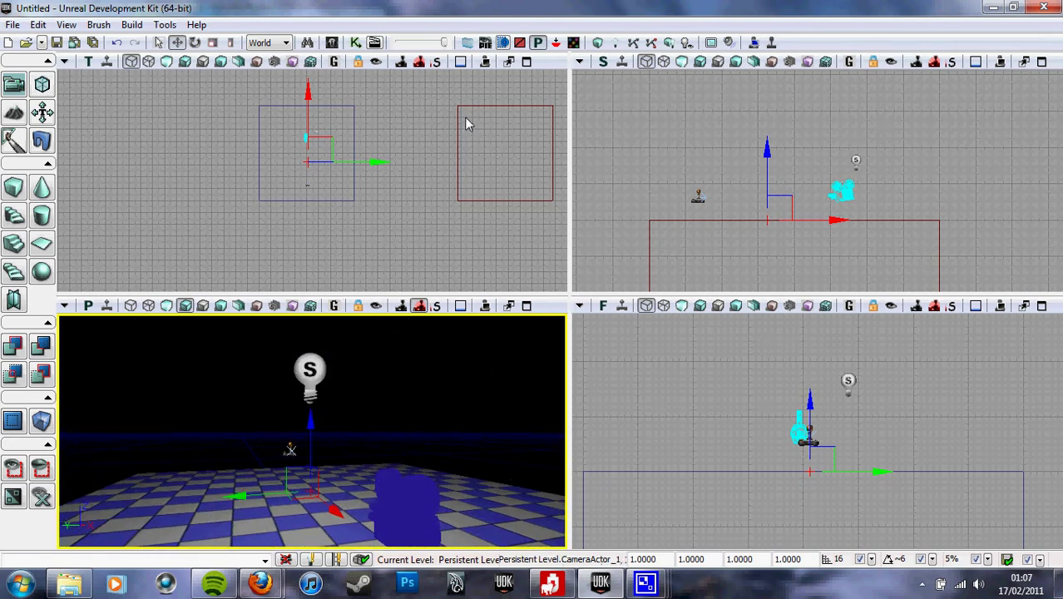
Open UnrealKismet and add a Level Loaded event to the main sequence.
left_click(355, 43)
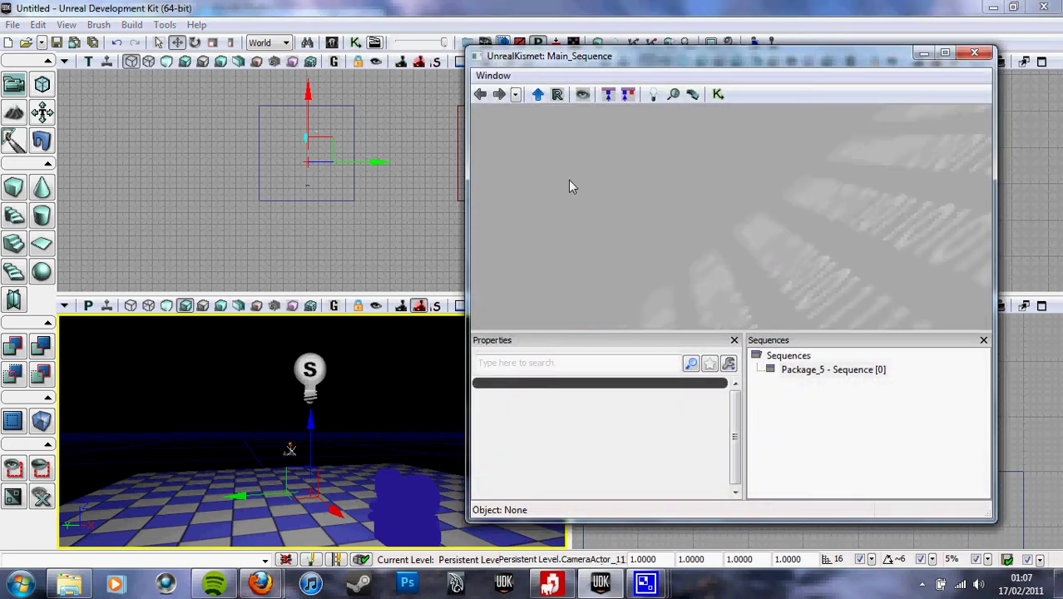
right_click(569, 181)
mouse_move(619, 238)
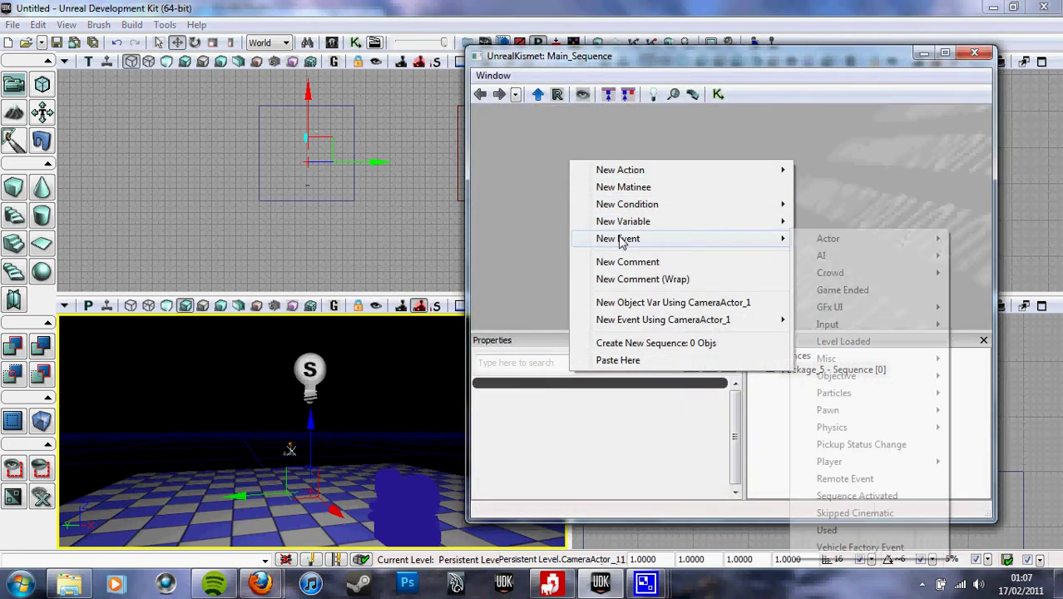
left_click(870, 341)
scroll(716, 243, "down", 4)
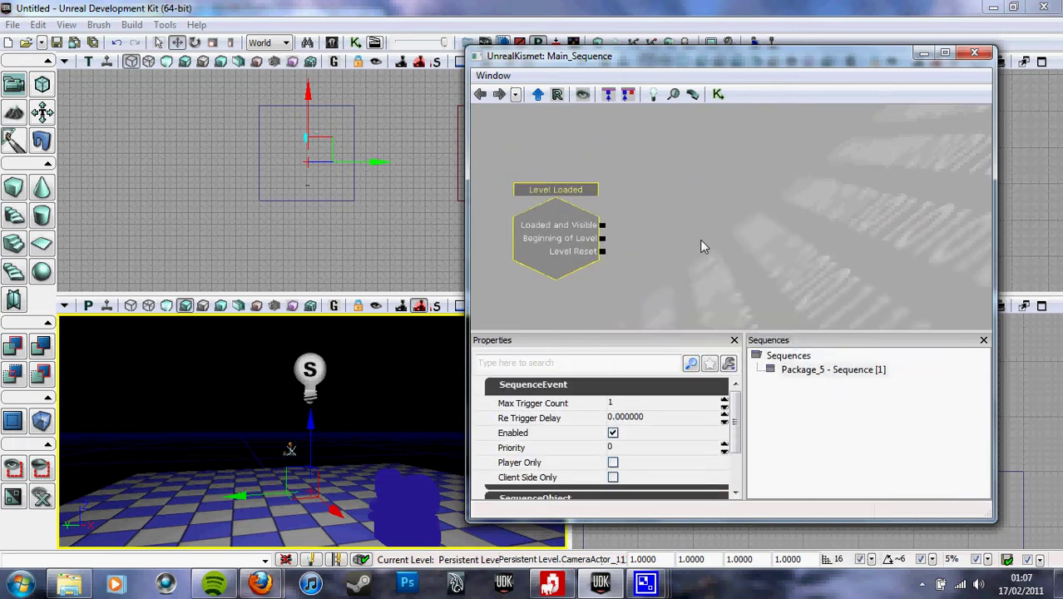
left_click_drag(695, 239, 690, 220)
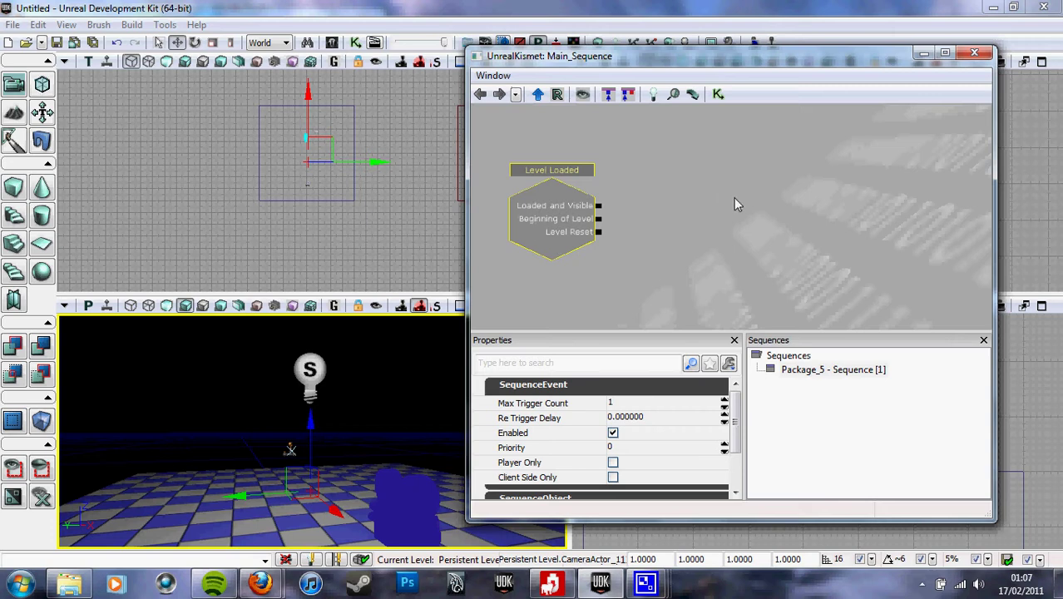
Add an Attach to Actor action beside the Level Loaded event and link Beginning of Level to its In.
right_click(719, 201)
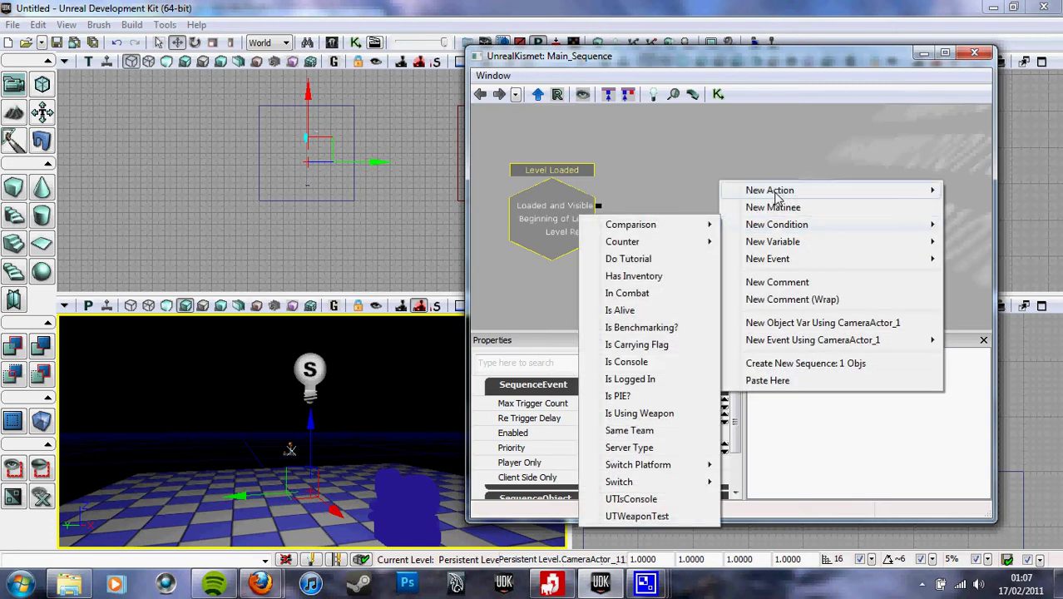
mouse_move(774, 191)
mouse_move(659, 112)
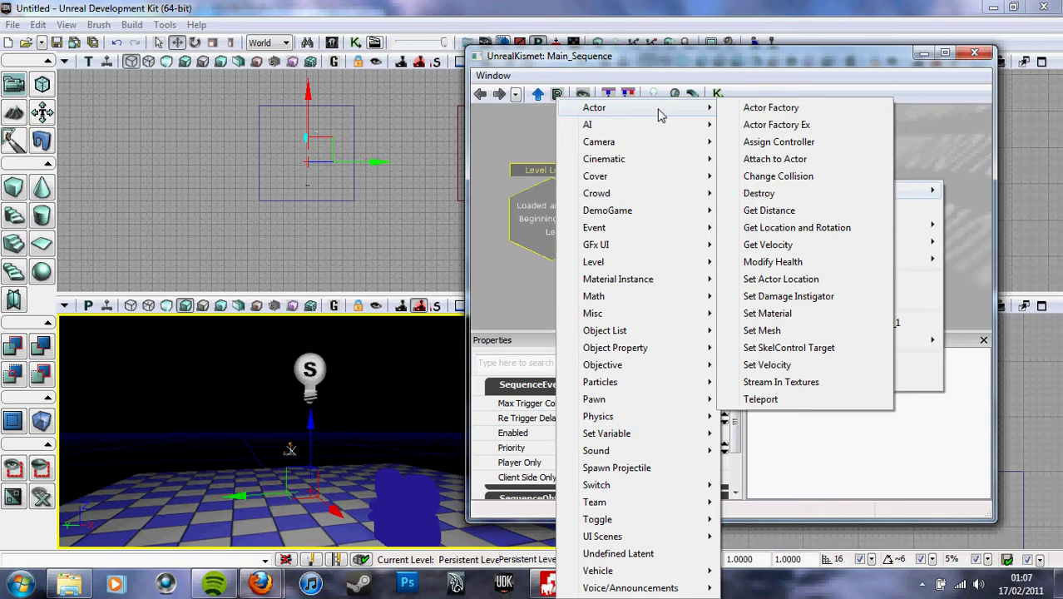
left_click(763, 162)
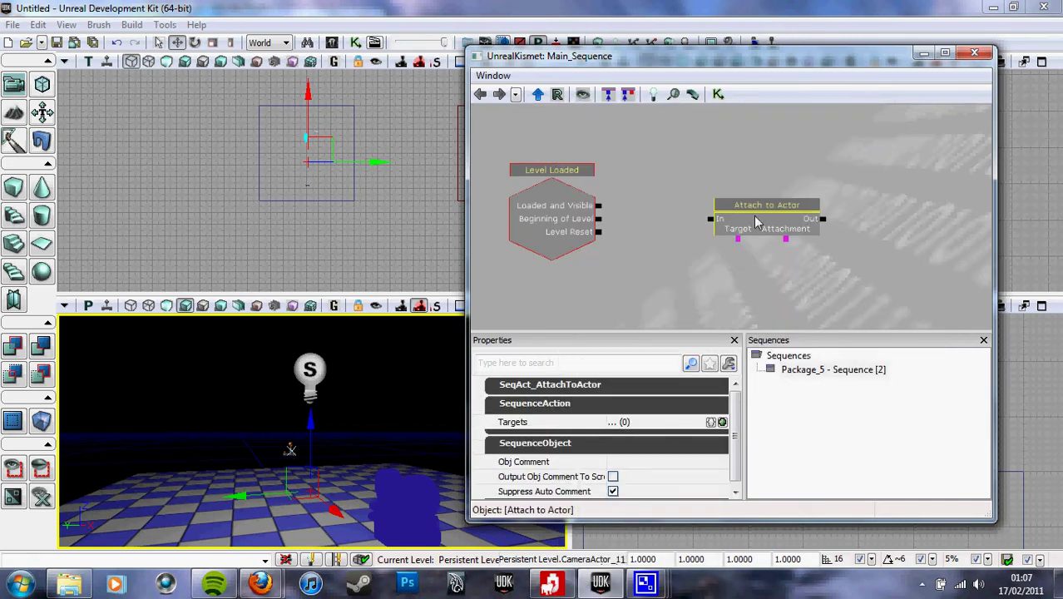
left_click_drag(757, 220, 713, 216)
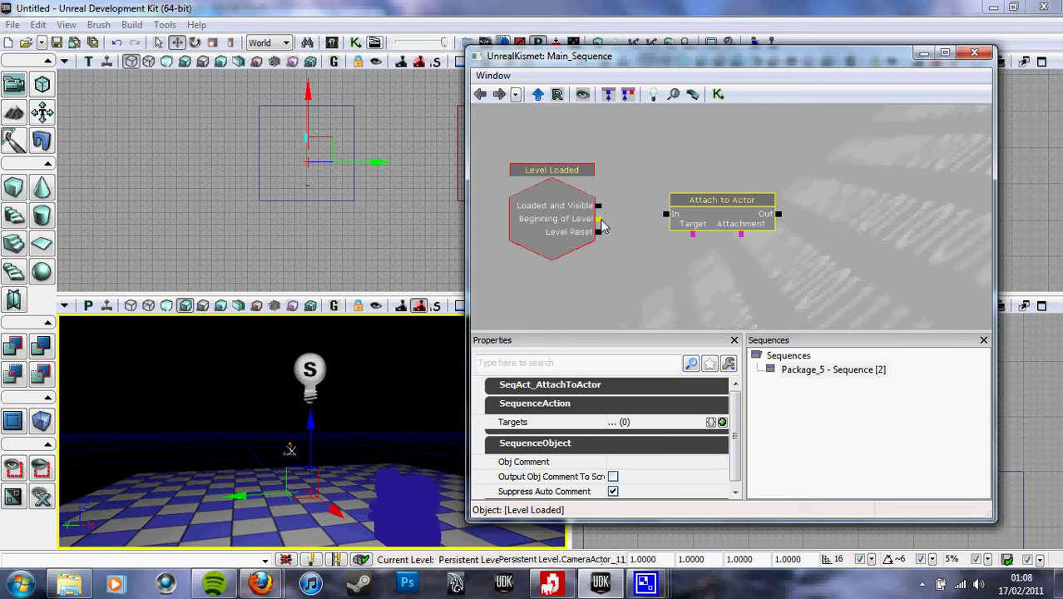
left_click_drag(598, 218, 666, 214)
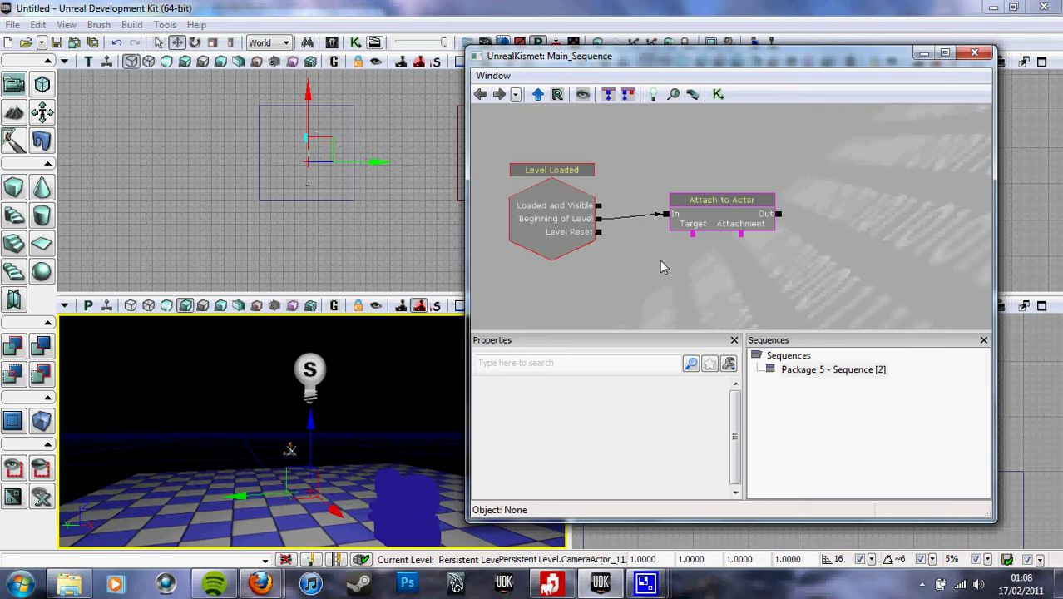
Add an All Players variable below the Attach to Actor action and link it to Target.
left_click_drag(681, 261, 676, 261)
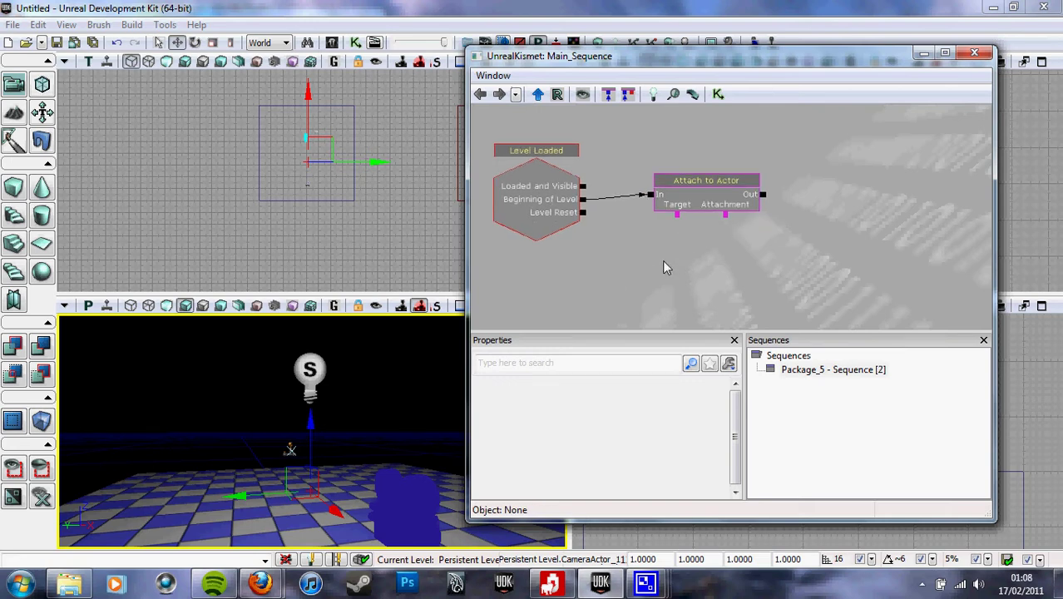
right_click(664, 259)
mouse_move(776, 304)
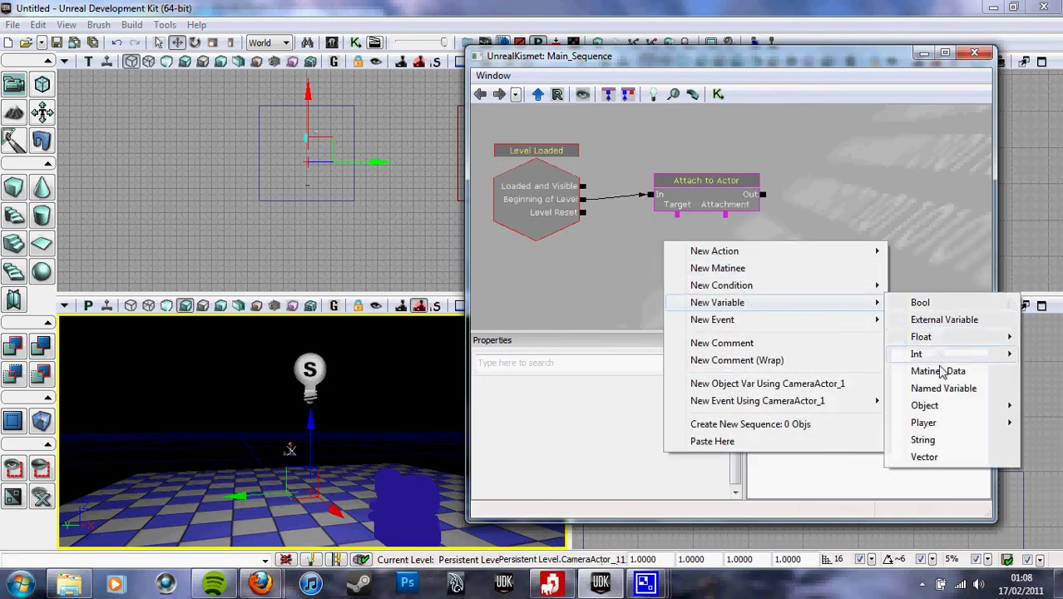
mouse_move(924, 423)
left_click(831, 423)
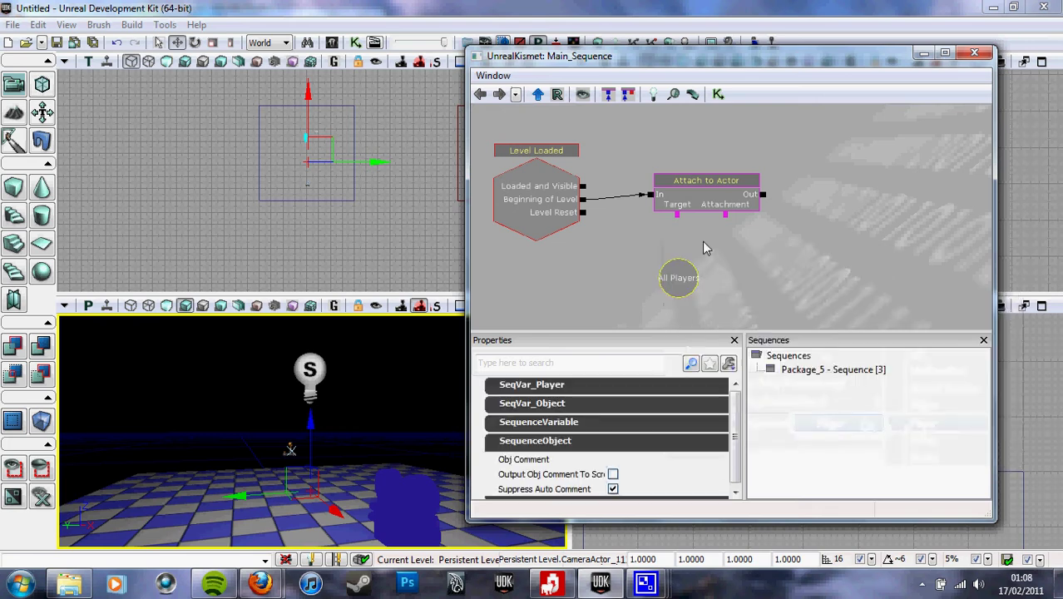
left_click_drag(676, 215, 680, 259)
left_click(729, 241)
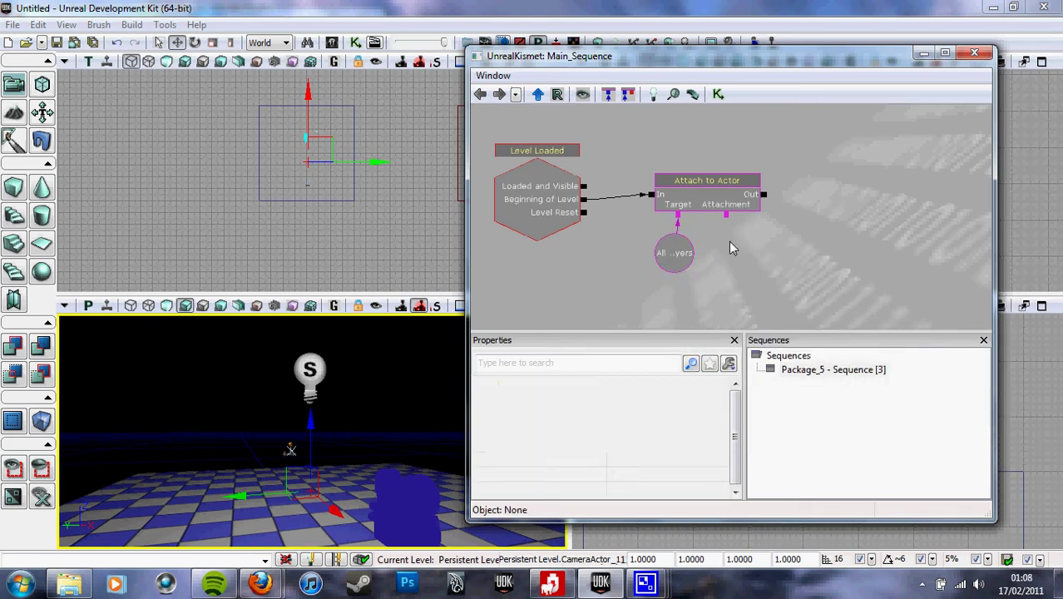
Add a Matinee with its data node, link Attach to Actor's Out to Play, and link Completed back to Play.
left_click_drag(788, 249, 770, 257)
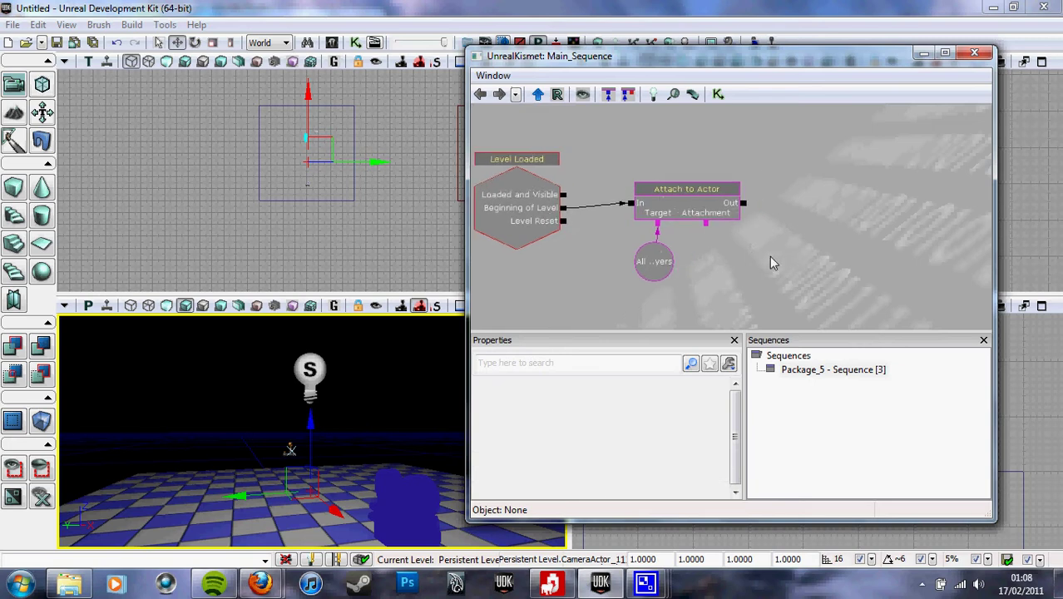
right_click(834, 198)
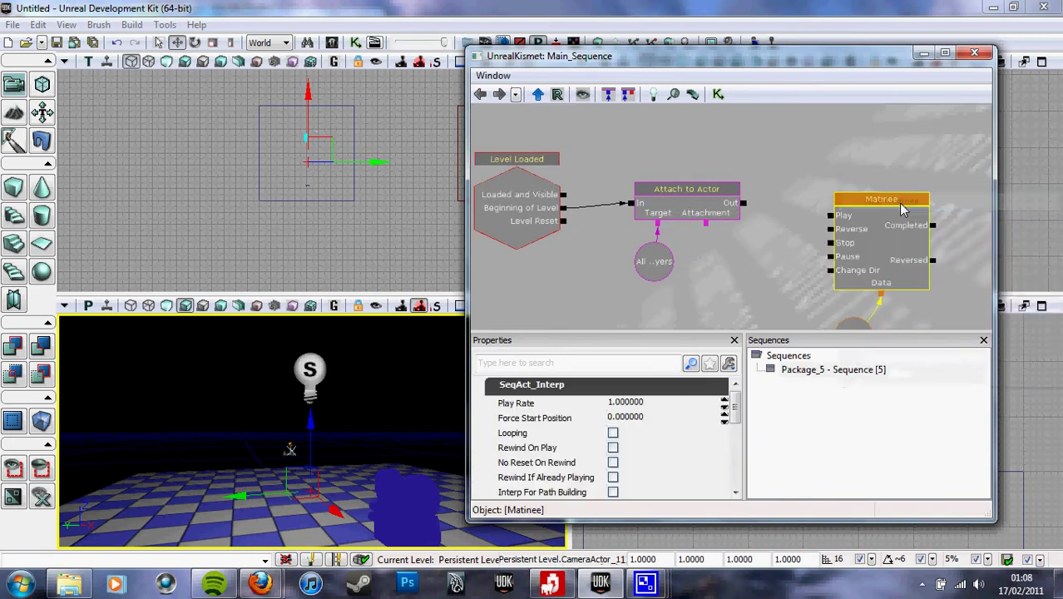
left_click_drag(893, 235, 872, 201)
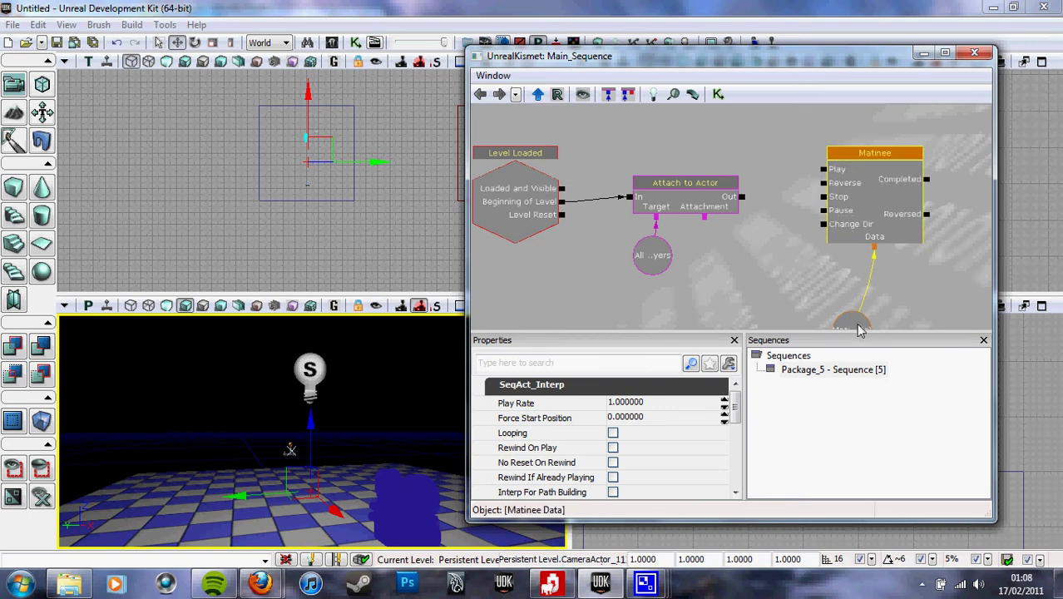
left_click_drag(859, 330, 850, 283, "ctrl")
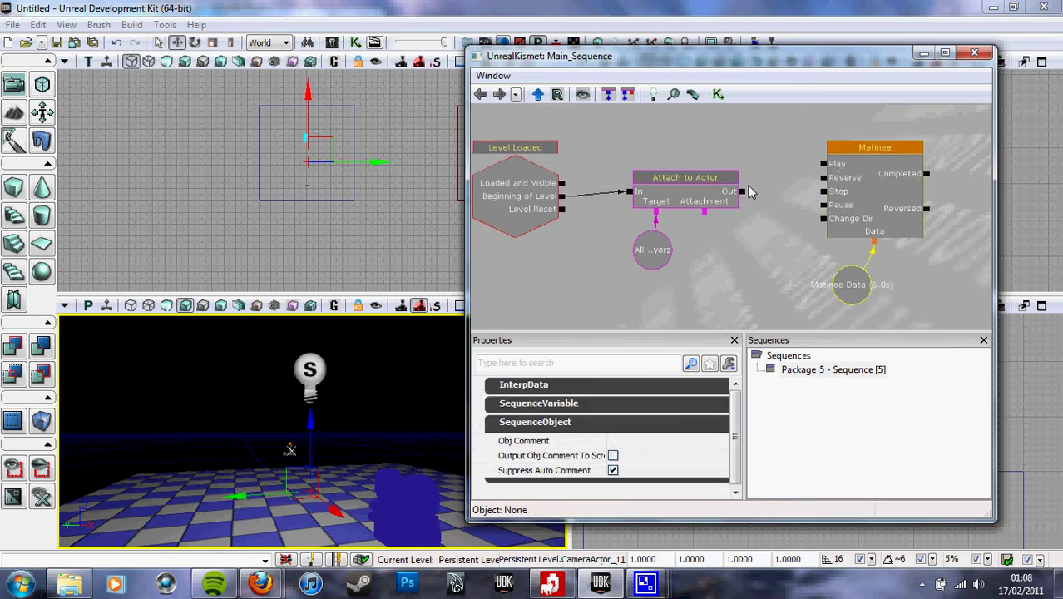
left_click_drag(749, 192, 811, 177)
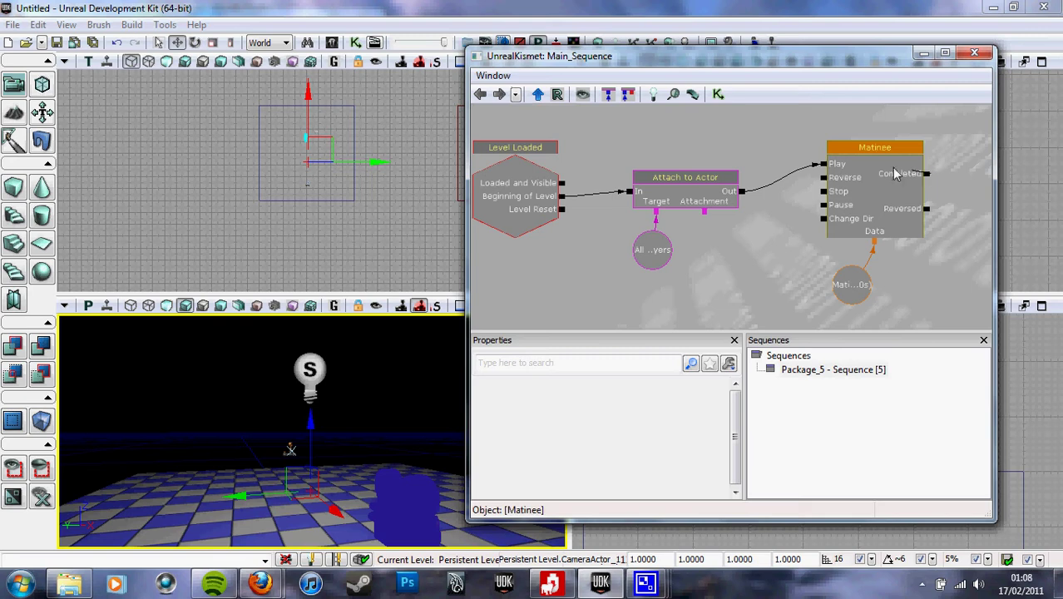
left_click_drag(823, 166, 822, 165)
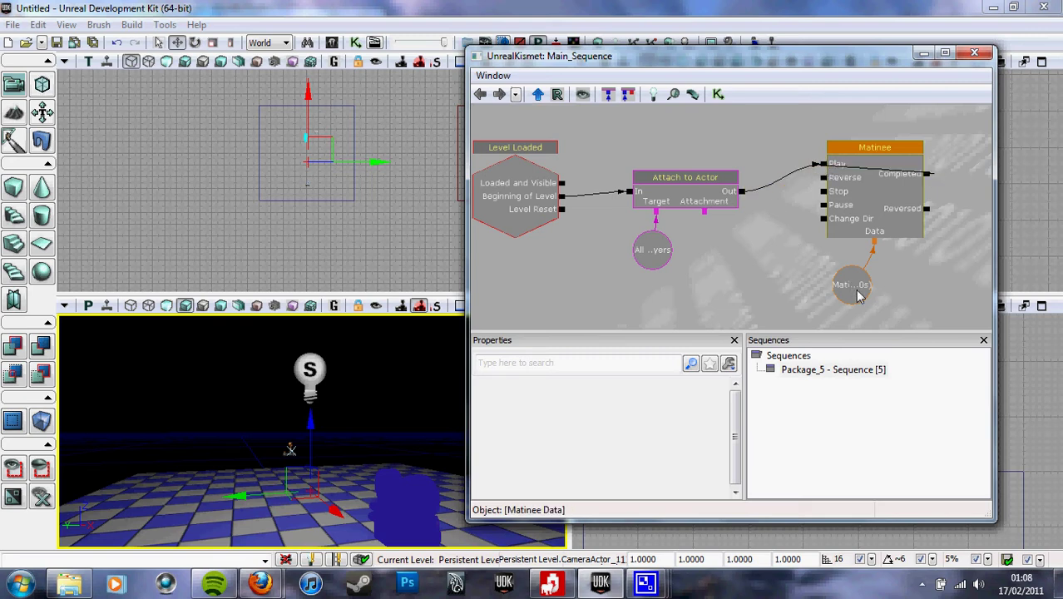
Select the CameraActor in the perspective view and open the Matinee node for editing.
left_click(877, 205)
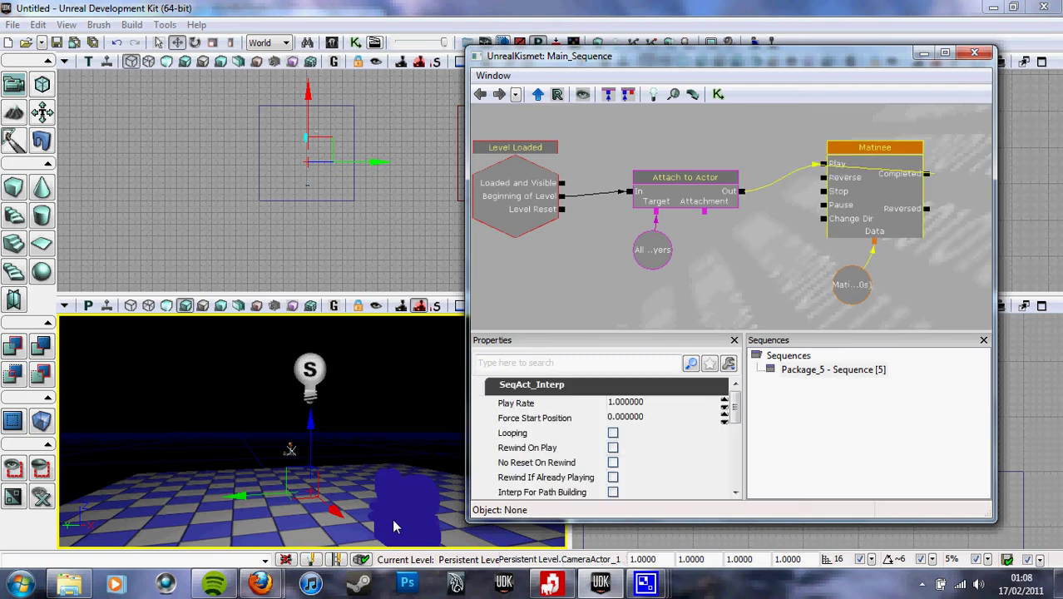
left_click(394, 526)
double_click(880, 196)
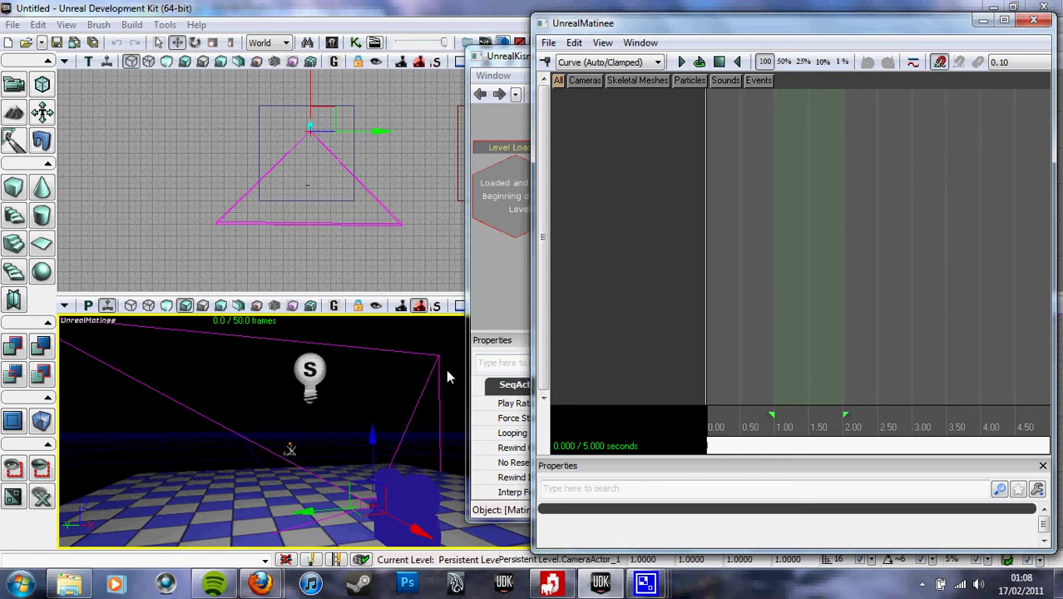
Scale the CameraActor down uniformly to about 0.17 and return to the translation mode.
left_click_drag(370, 357, 352, 401)
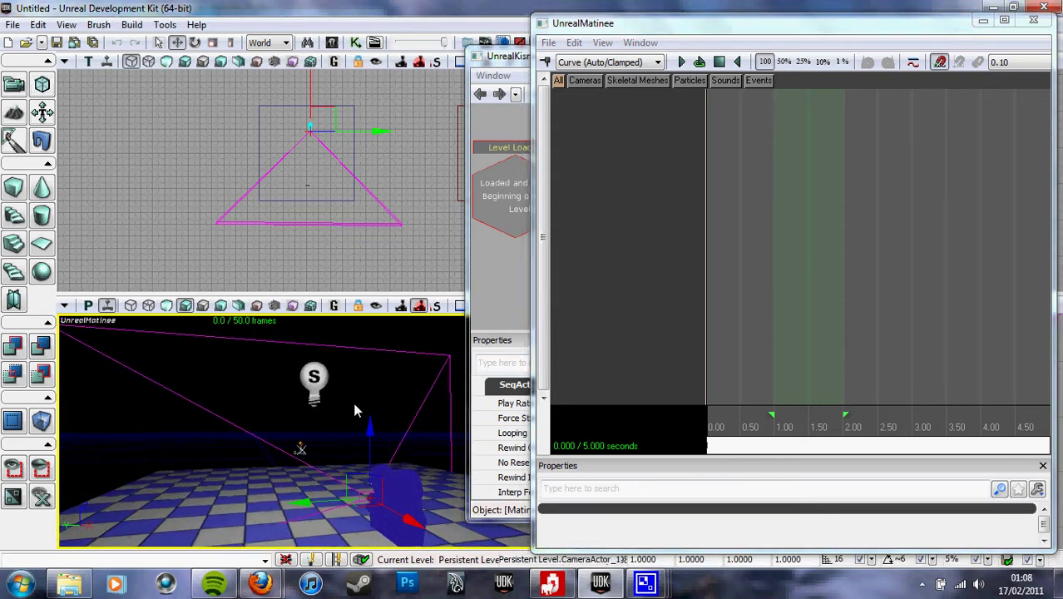
key("space")
key("space")
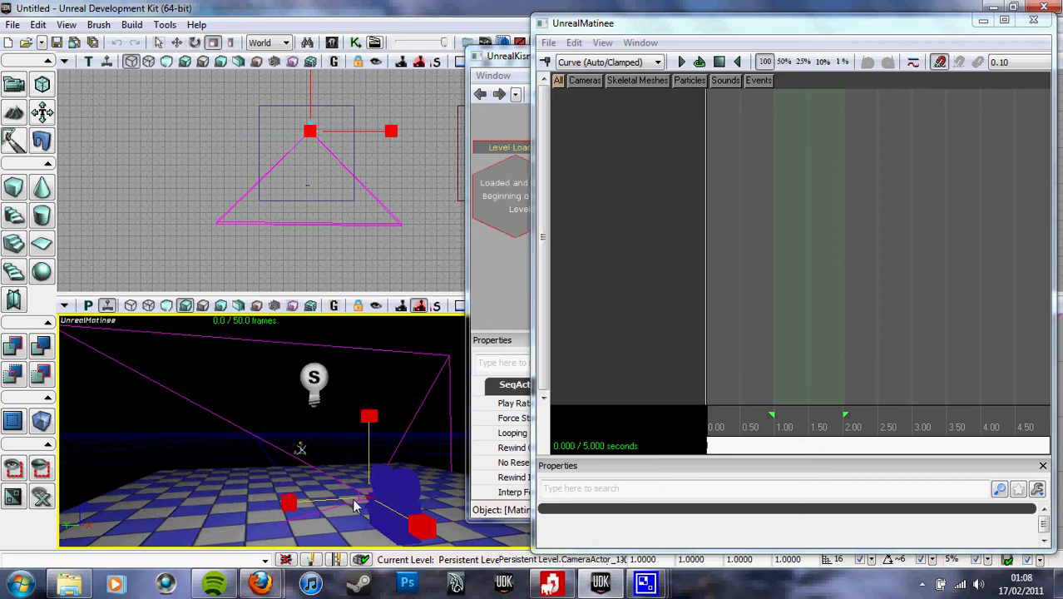
left_click_drag(357, 499, 568, 516)
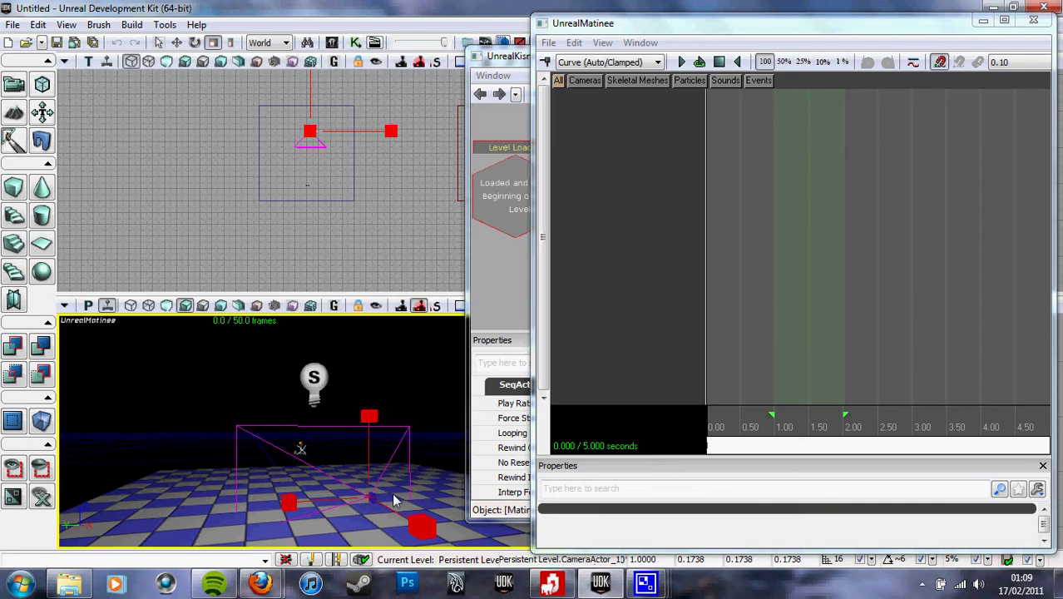
key("space")
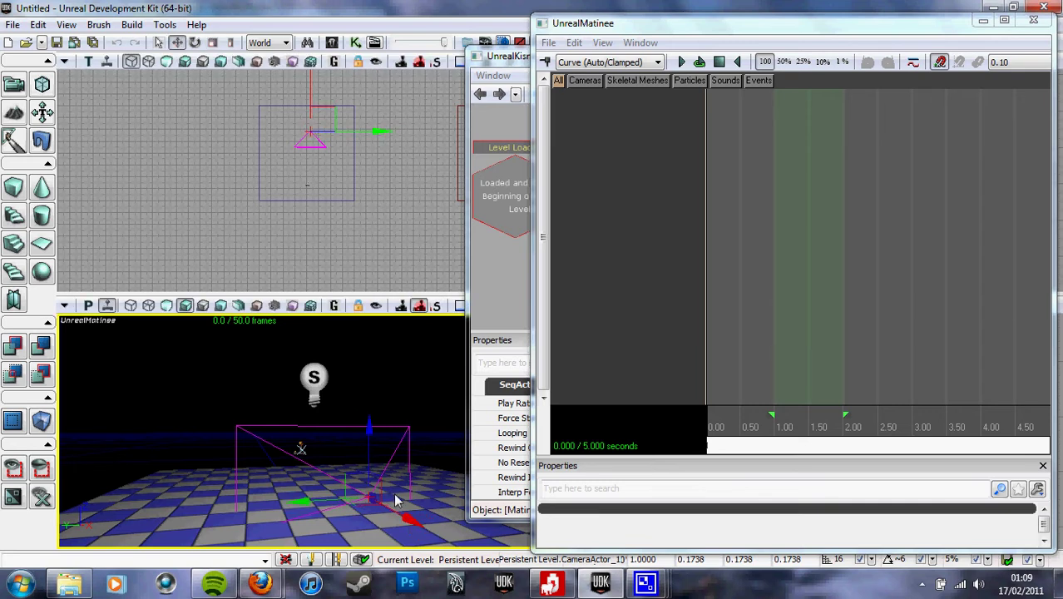
Add a camera group named NewCameraGroup for the selected CameraActor in the Matinee.
right_click(628, 158)
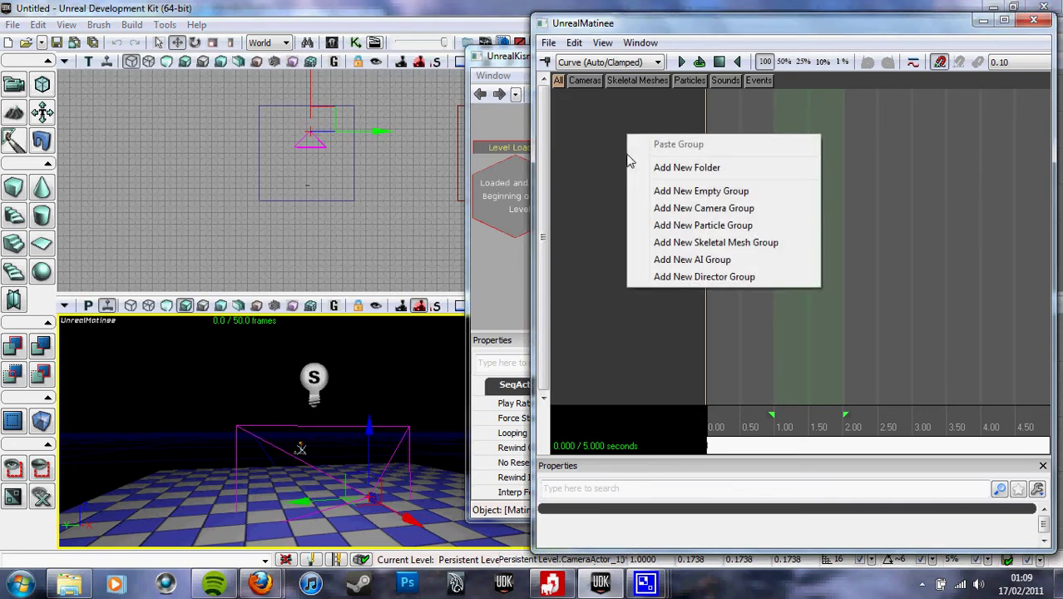
left_click(678, 209)
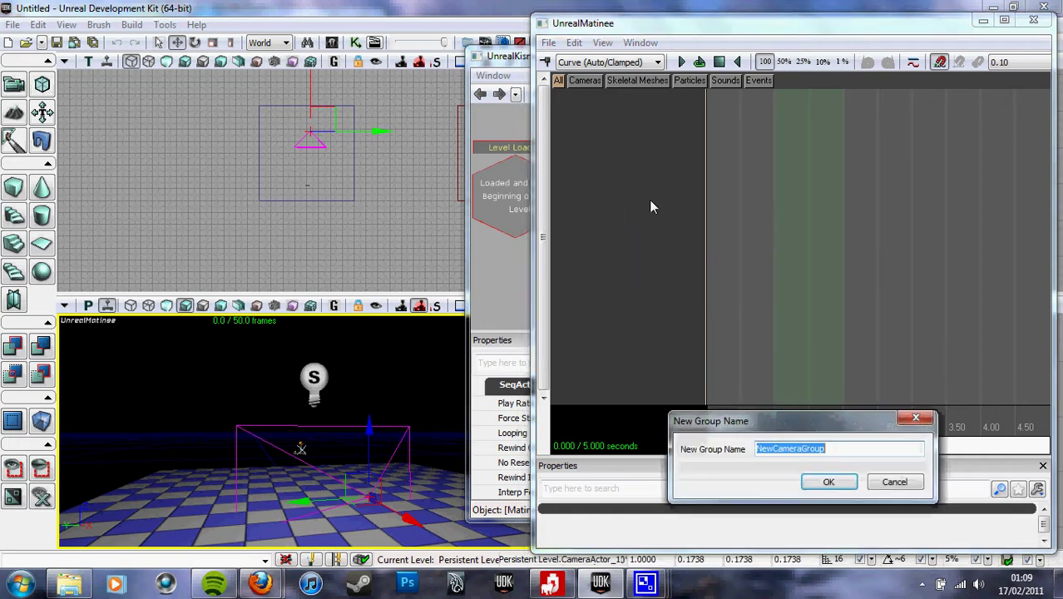
left_click_drag(838, 424, 799, 214)
left_click(789, 272)
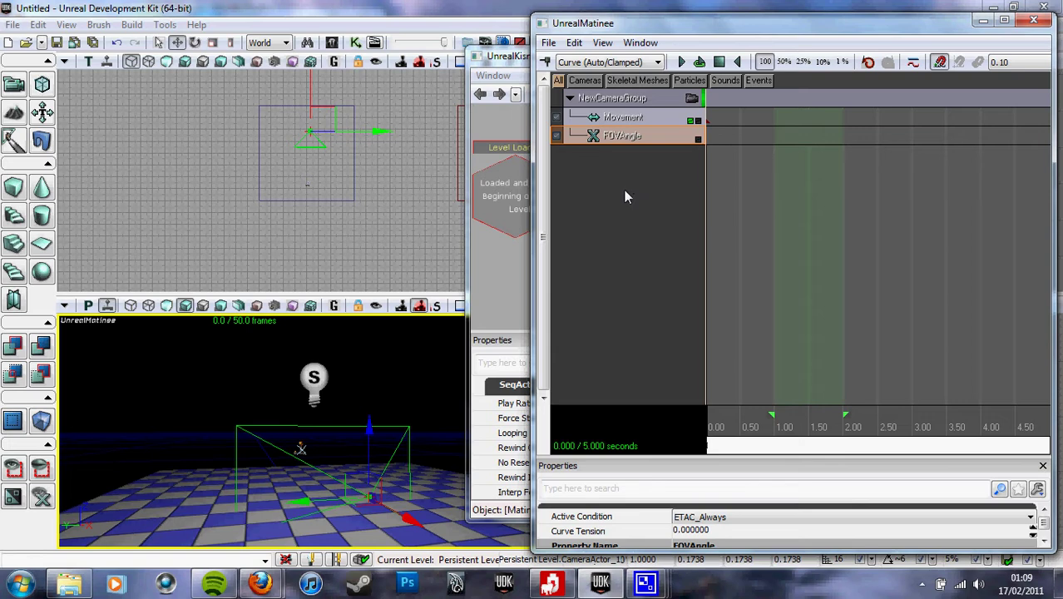
Add a director group with a cut to NewCameraGroup at the start of the timeline, and close the Matinee.
right_click(633, 196)
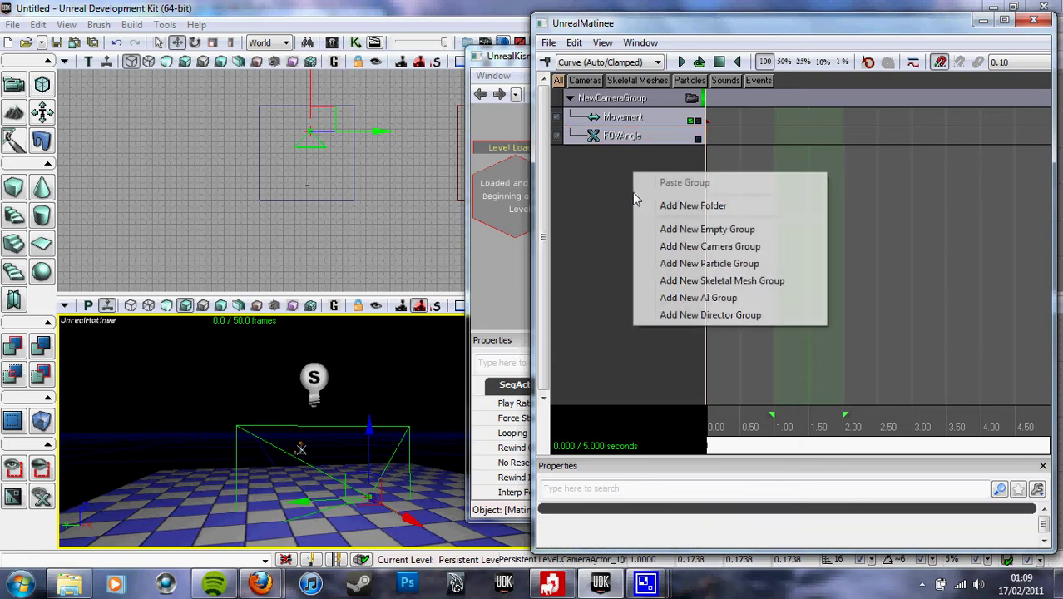
left_click(713, 316)
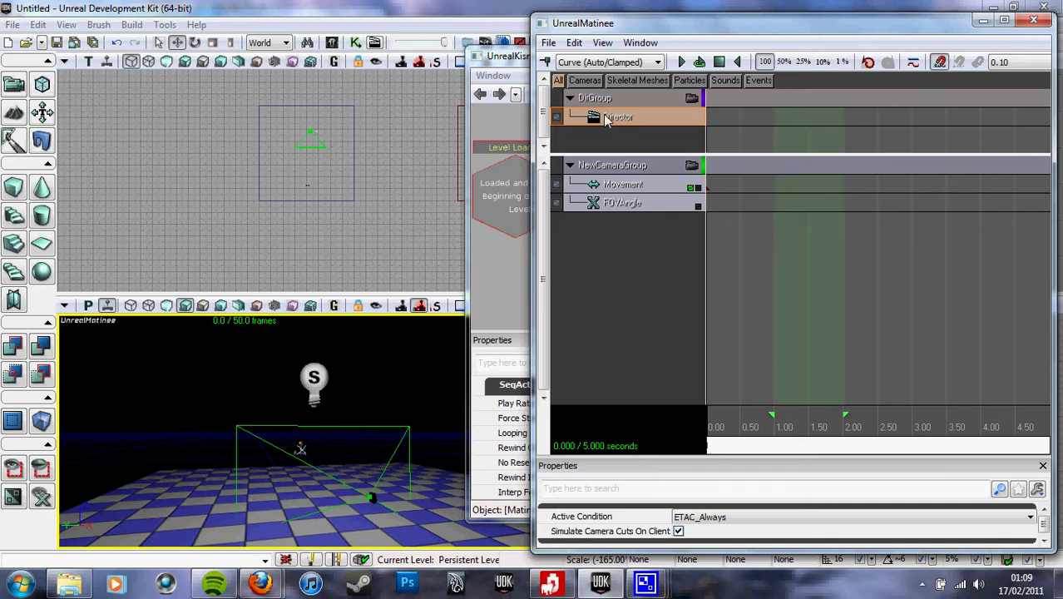
left_click(545, 64)
left_click(529, 281)
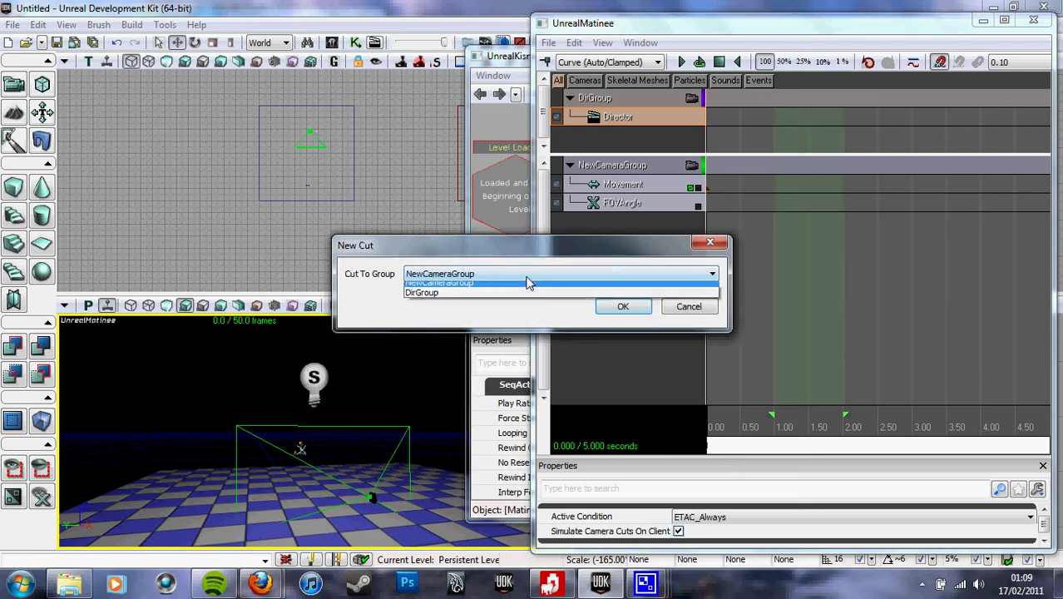
left_click(527, 280)
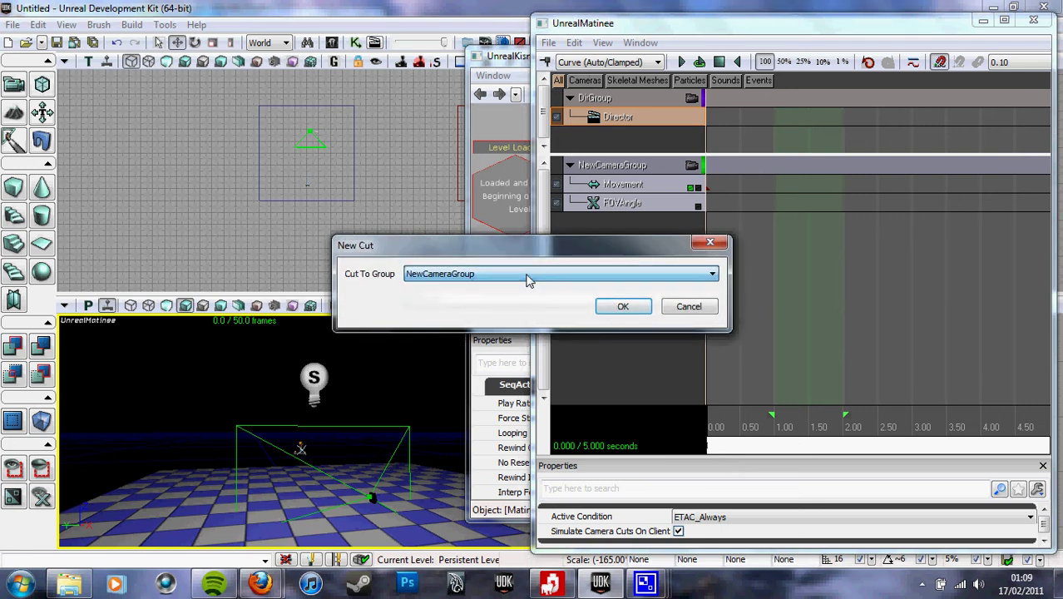
left_click(620, 307)
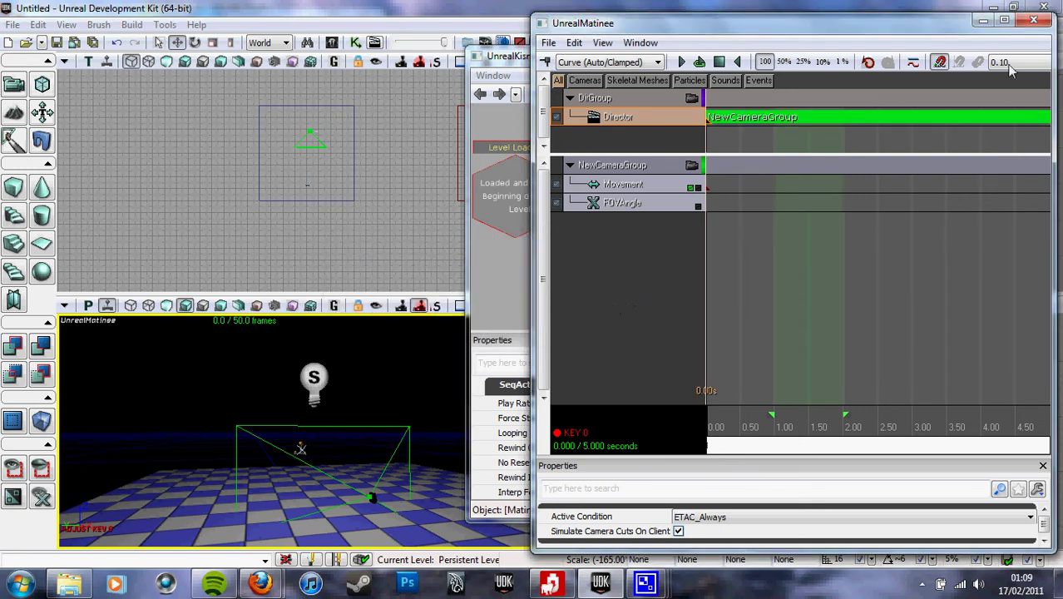
left_click(1031, 25)
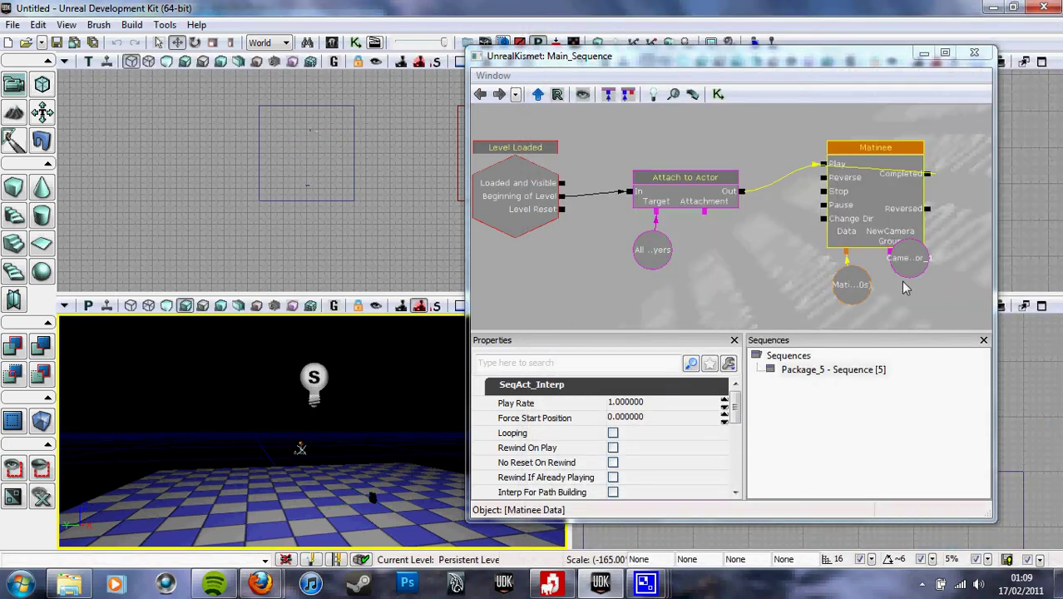
Move the CameraActor variable below Attach to Actor, link it to Attachment, and close Kismet.
left_click(912, 270)
left_click_drag(912, 275, 746, 281)
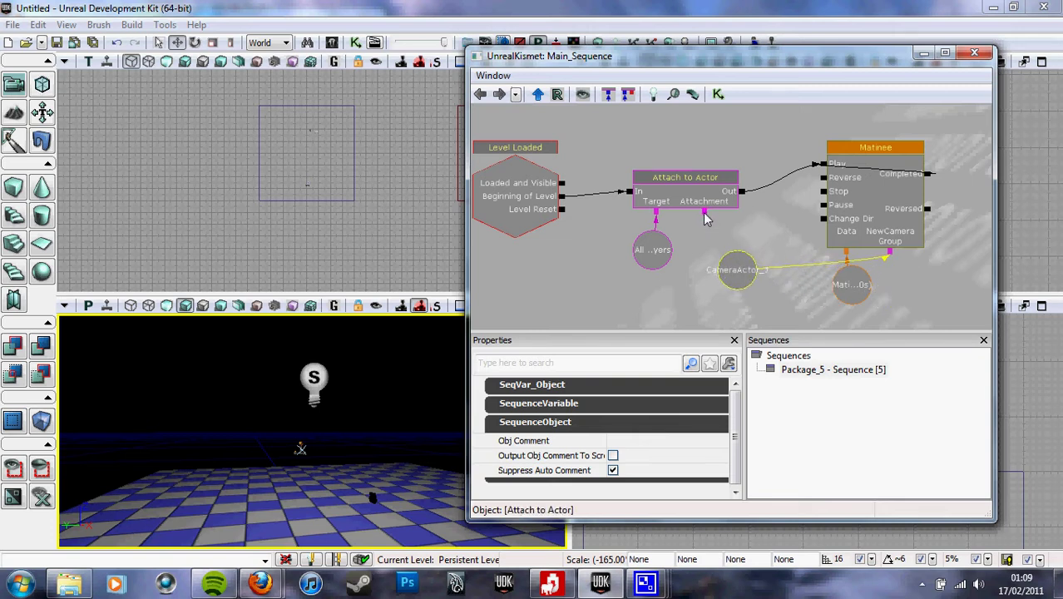
left_click_drag(703, 213, 732, 260)
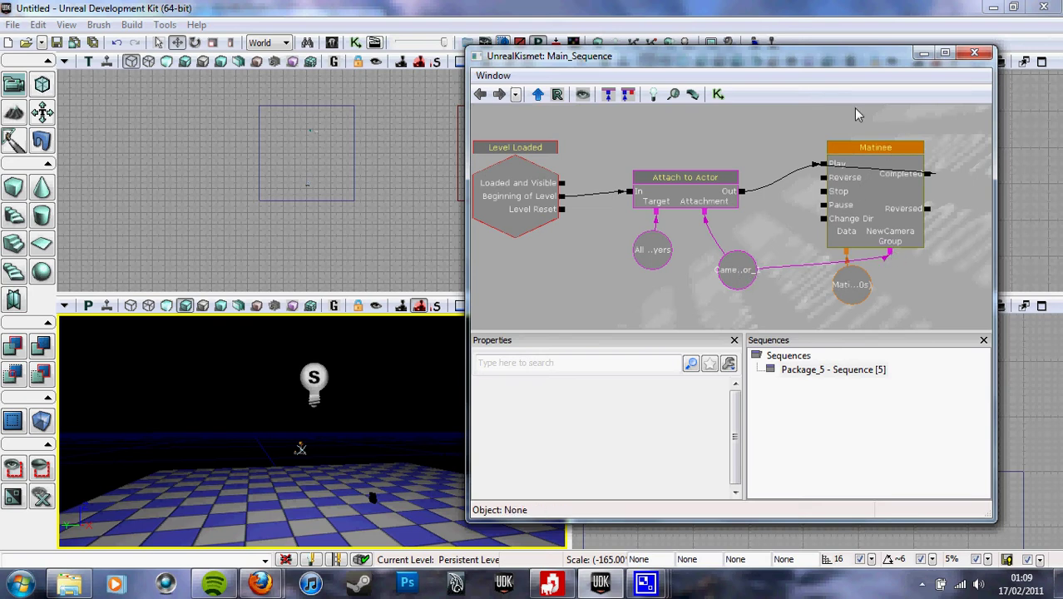
left_click_drag(776, 112, 805, 119)
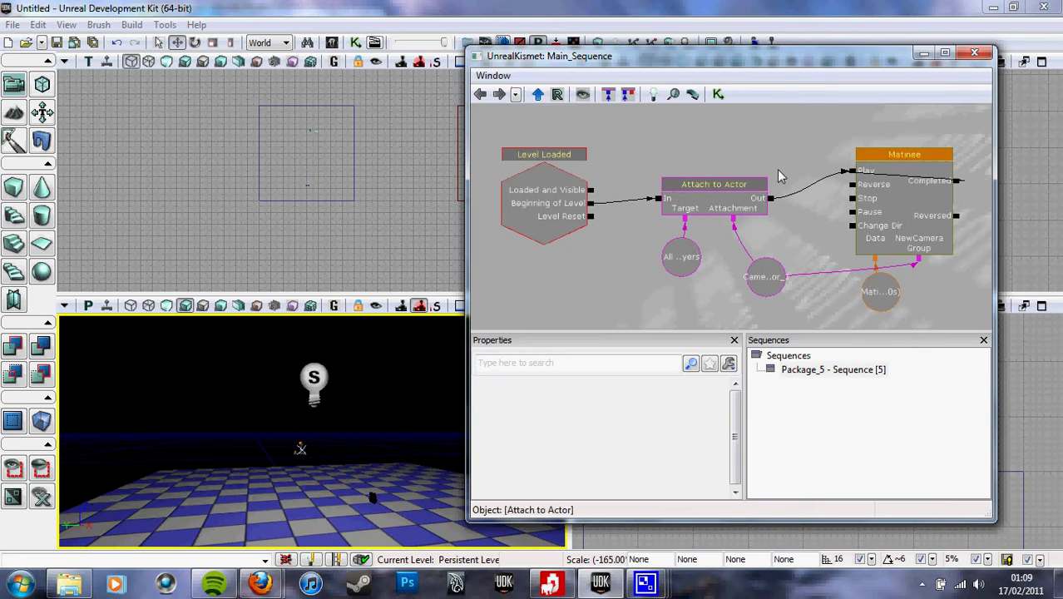
left_click(975, 55)
Build the whole level and dismiss the map check report.
mouse_move(411, 482)
left_mouse_down()
mouse_move(419, 503)
mouse_move(413, 484)
left_mouse_up()
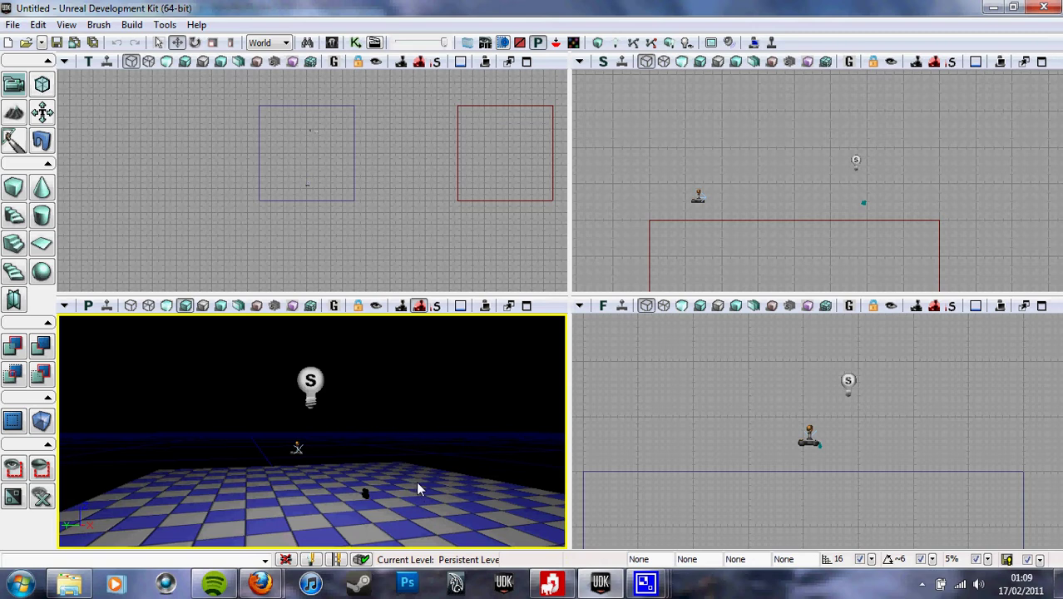
left_click(669, 44)
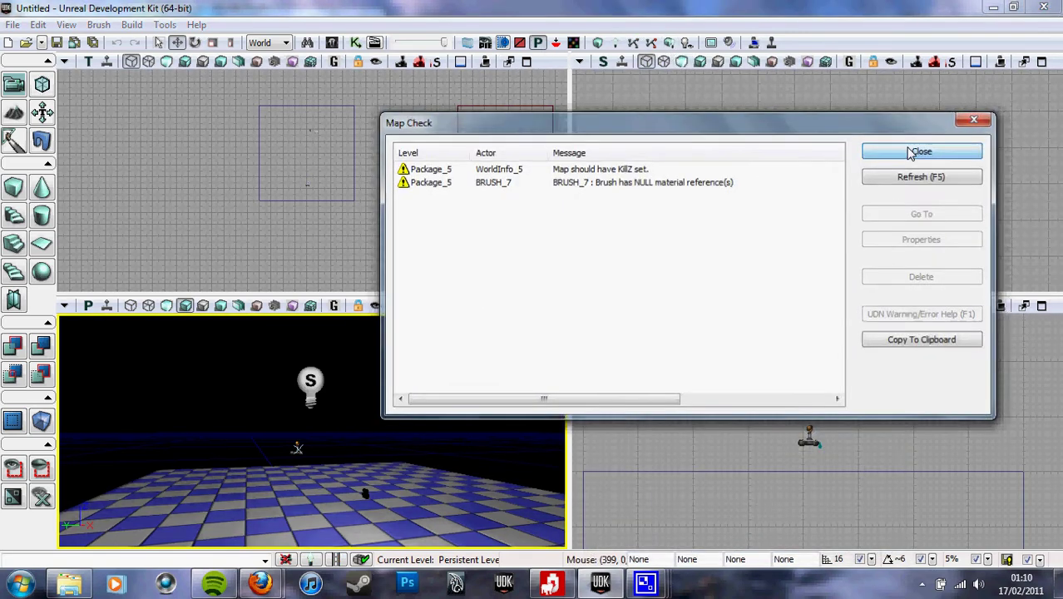
left_click(912, 153)
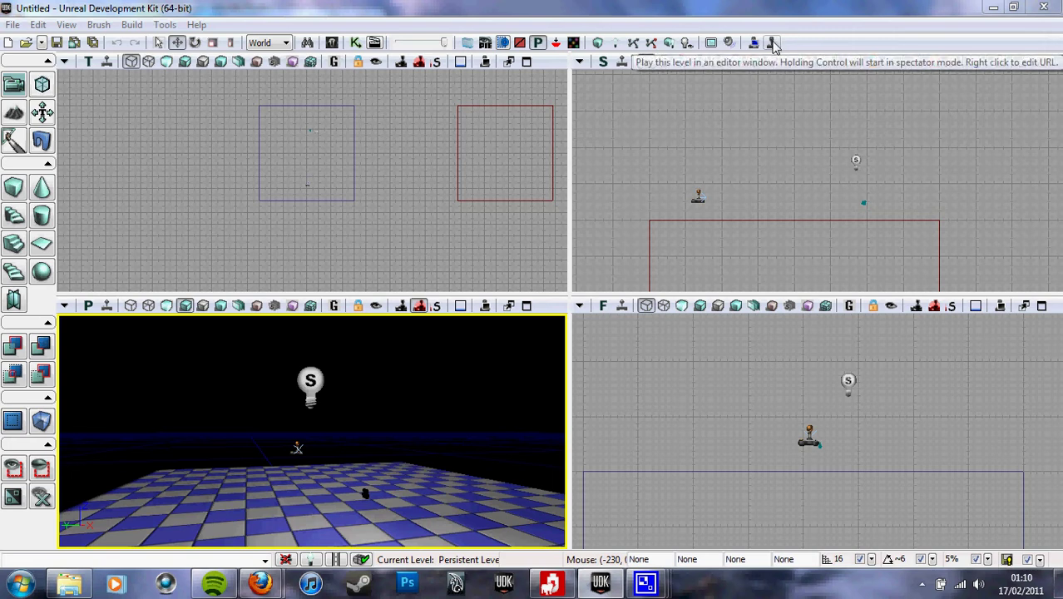
Play the level in an editor window, walk the player backwards and fire the weapon to test the attached camera.
left_click(771, 44)
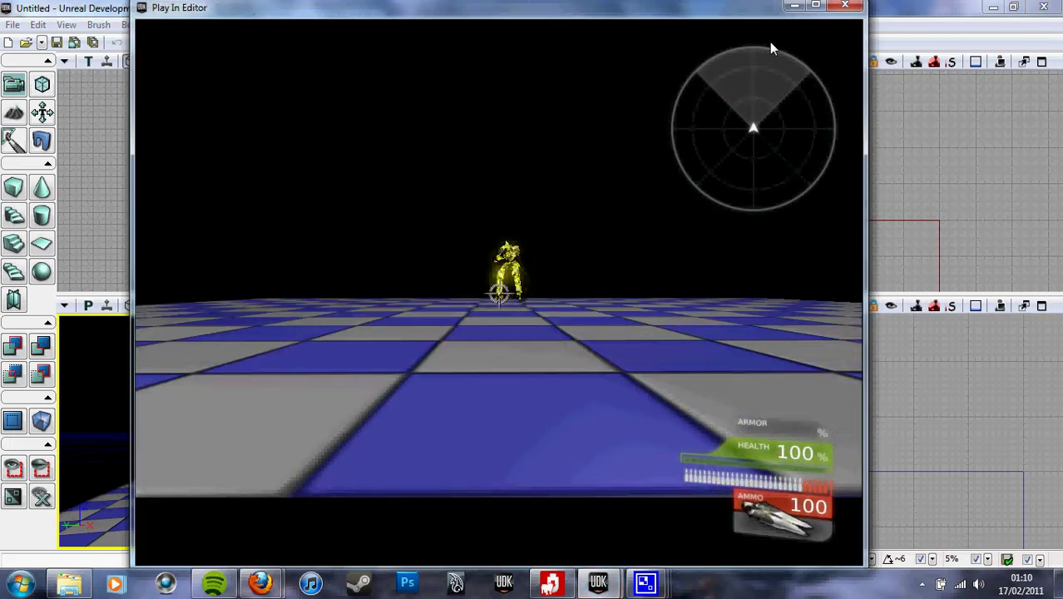
key("s")
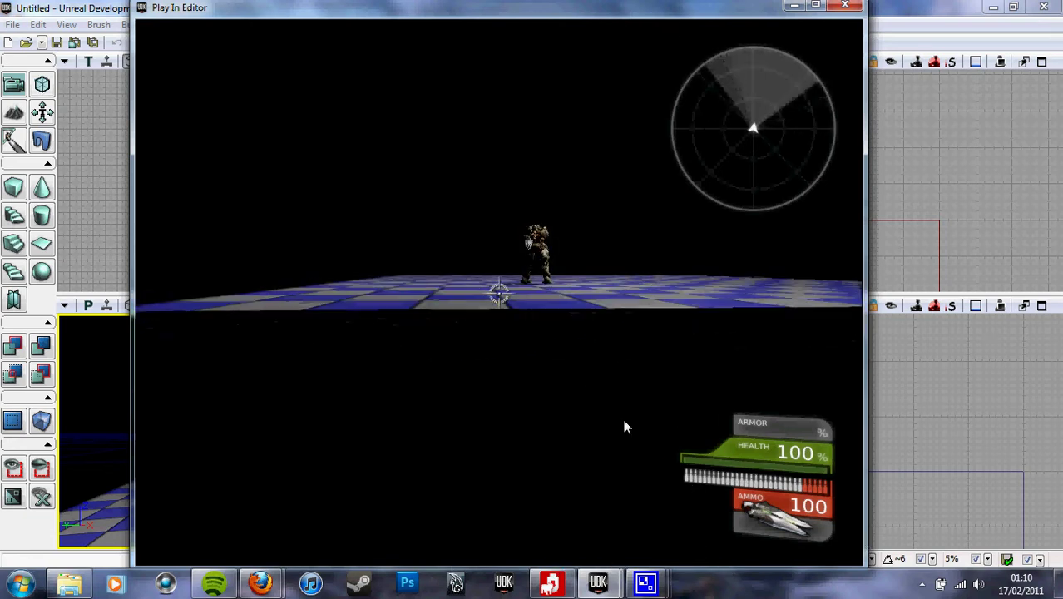
left_click_drag(624, 425, 574, 481)
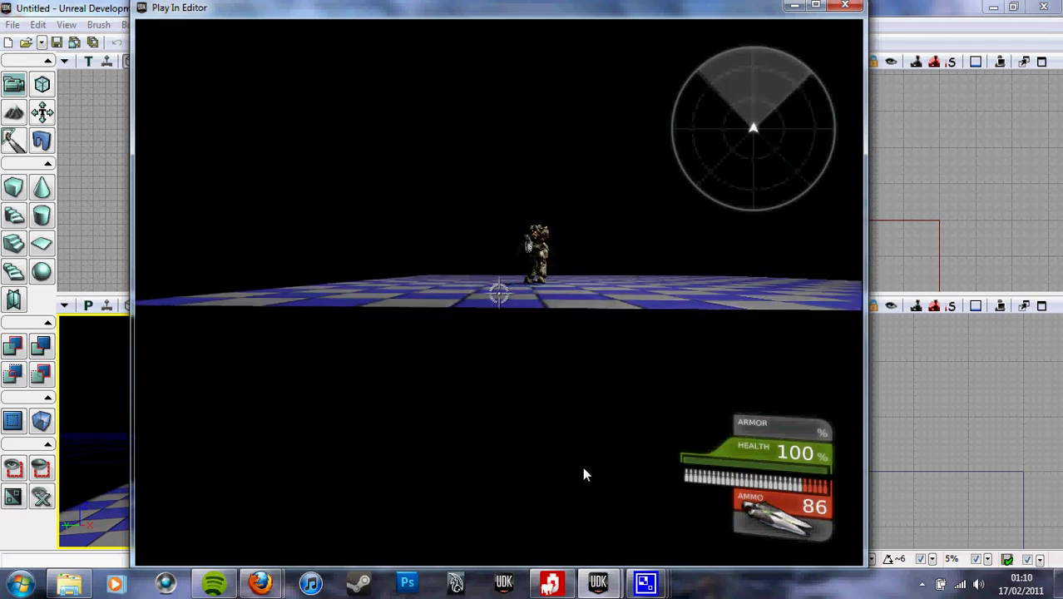
left_click(558, 396)
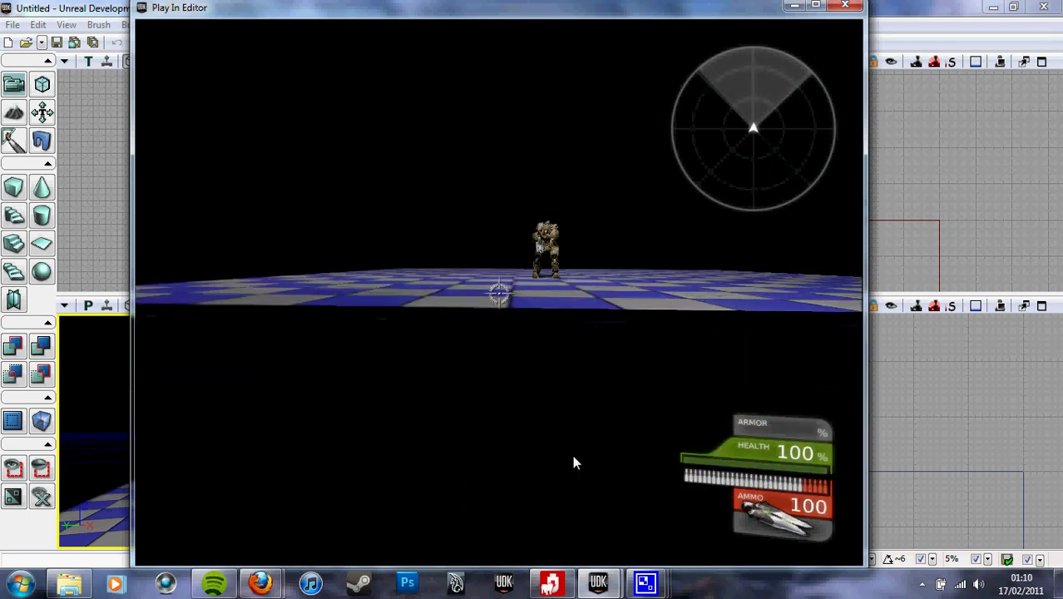
Walk the player backwards and forwards across the checkered floor to check that the camera follows.
key("s")
key("w")
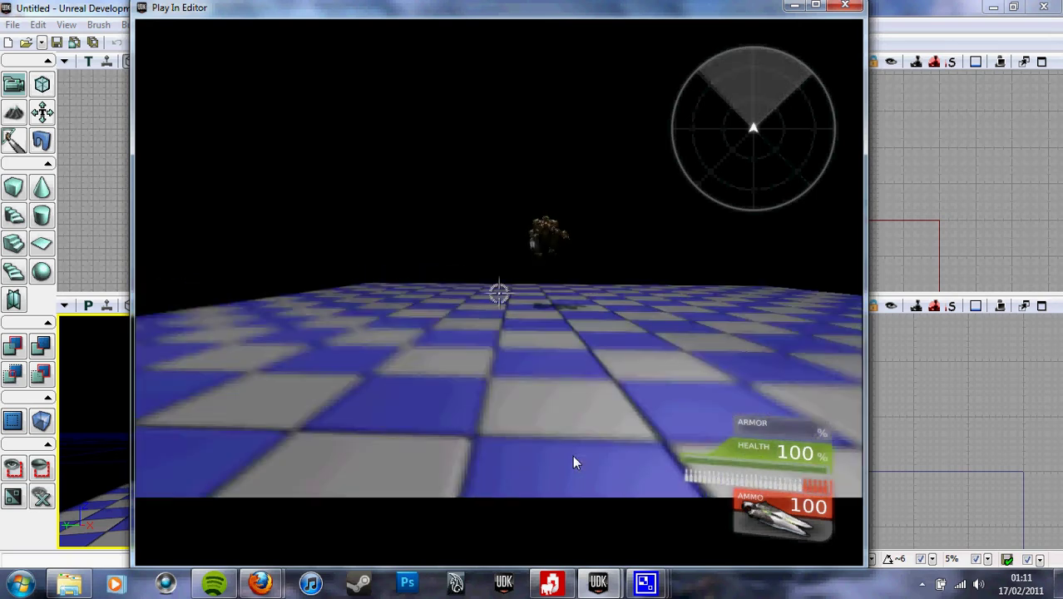
key("s")
key("s")
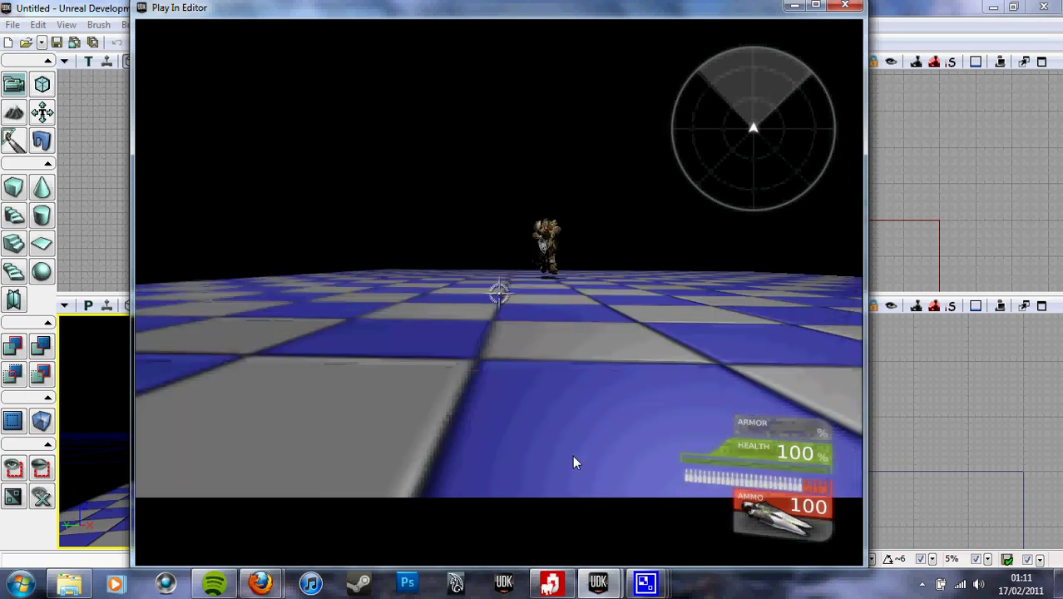
Fire the player's weapon repeatedly to check its aim under the attached camera.
left_click(572, 456)
left_click(573, 457)
left_click(574, 457)
left_click(573, 457)
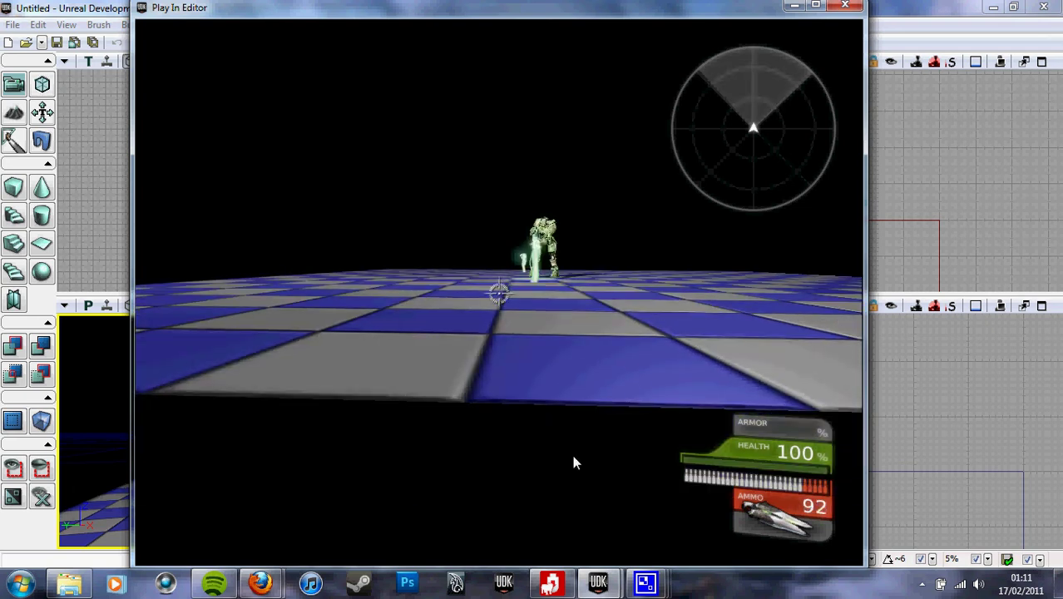
left_click_drag(573, 457, 704, 475)
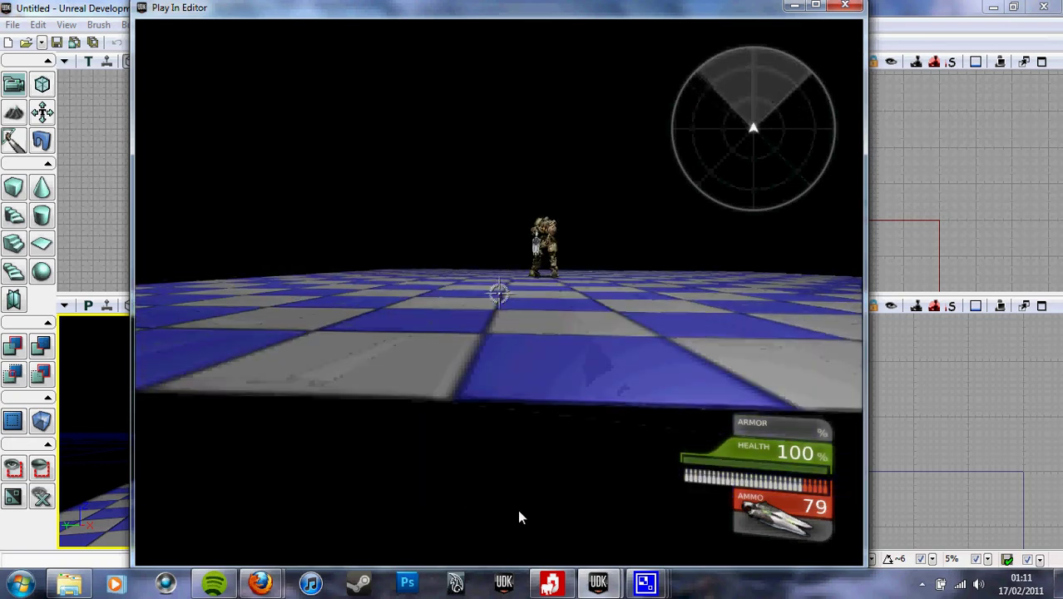
Test the camera while walking, turning and jumping with the player, and end the play session.
key("s")
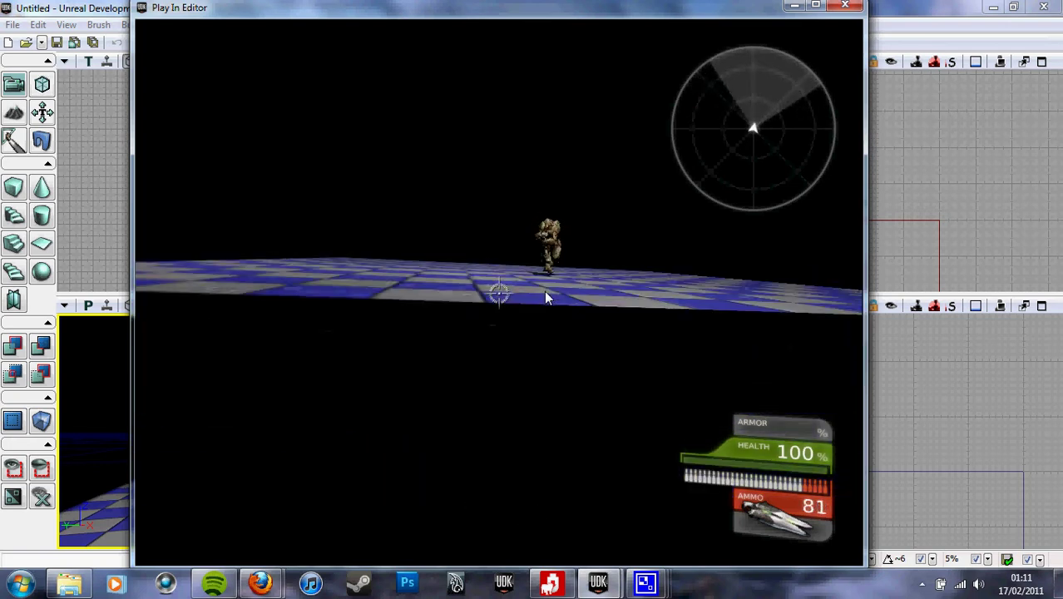
key("space")
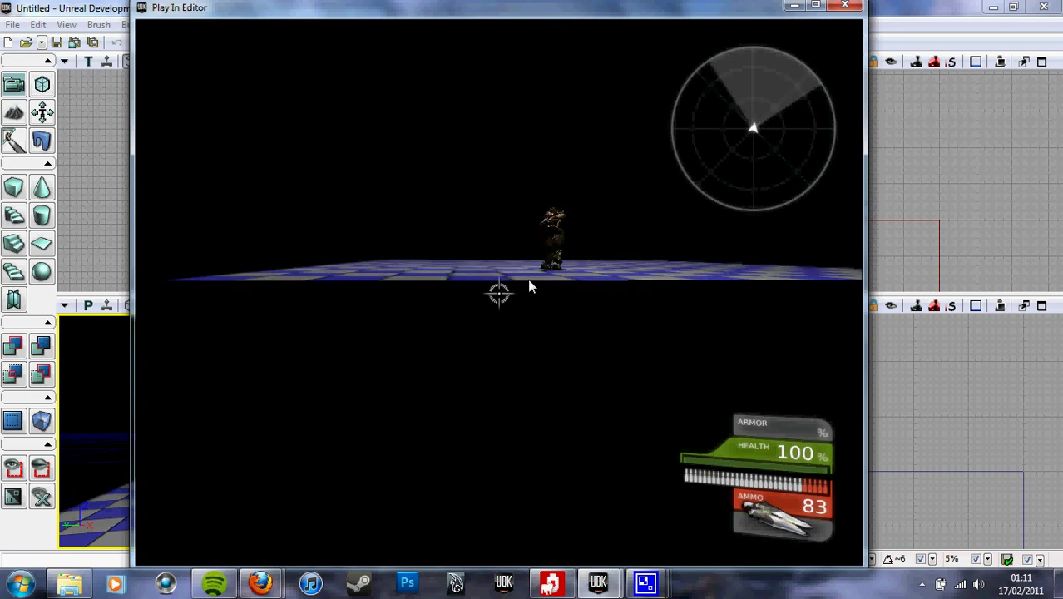
key("w")
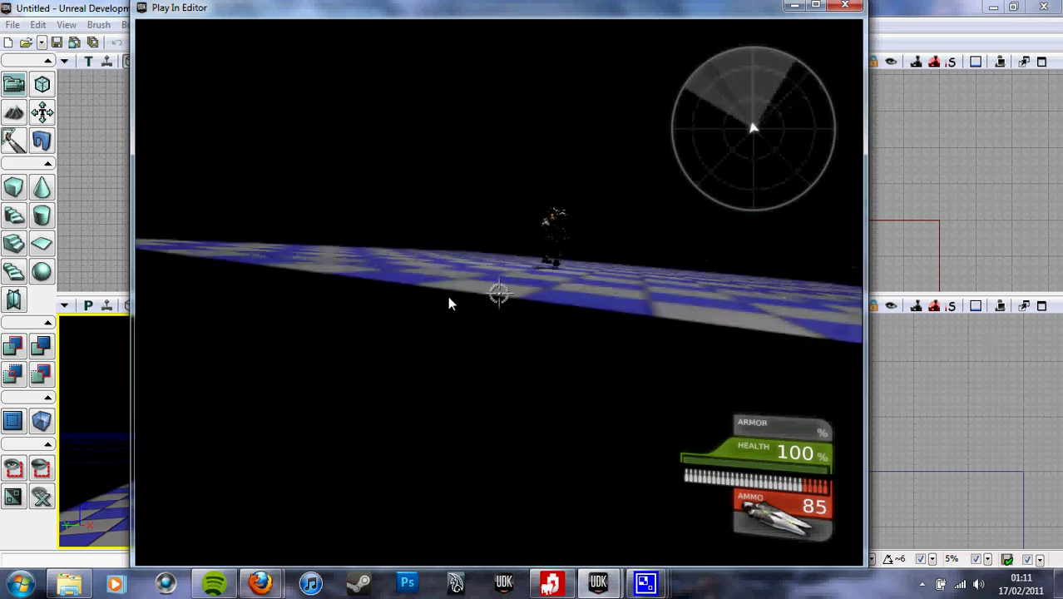
key("s")
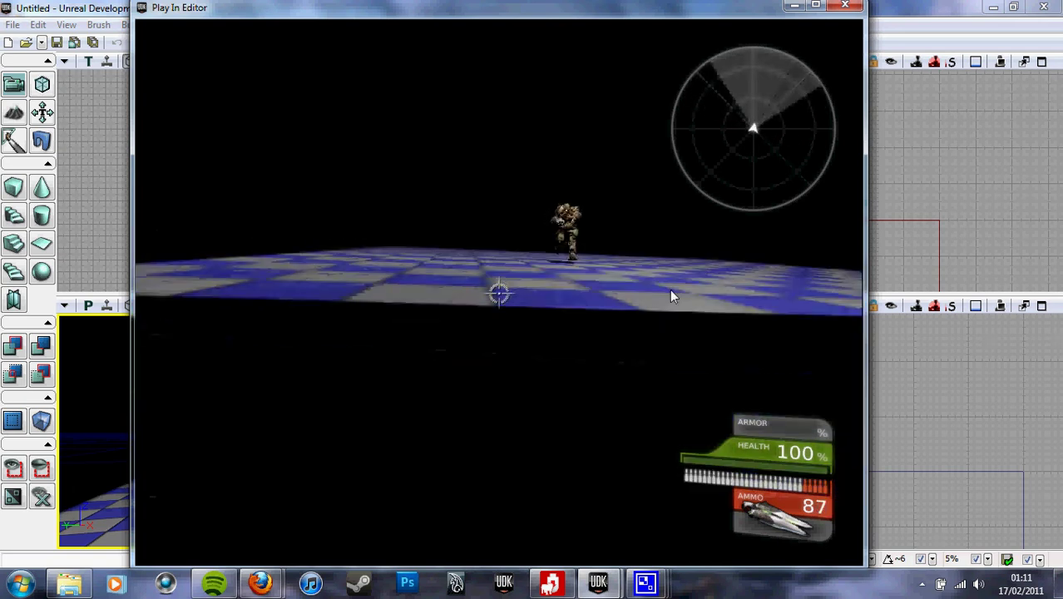
key("w")
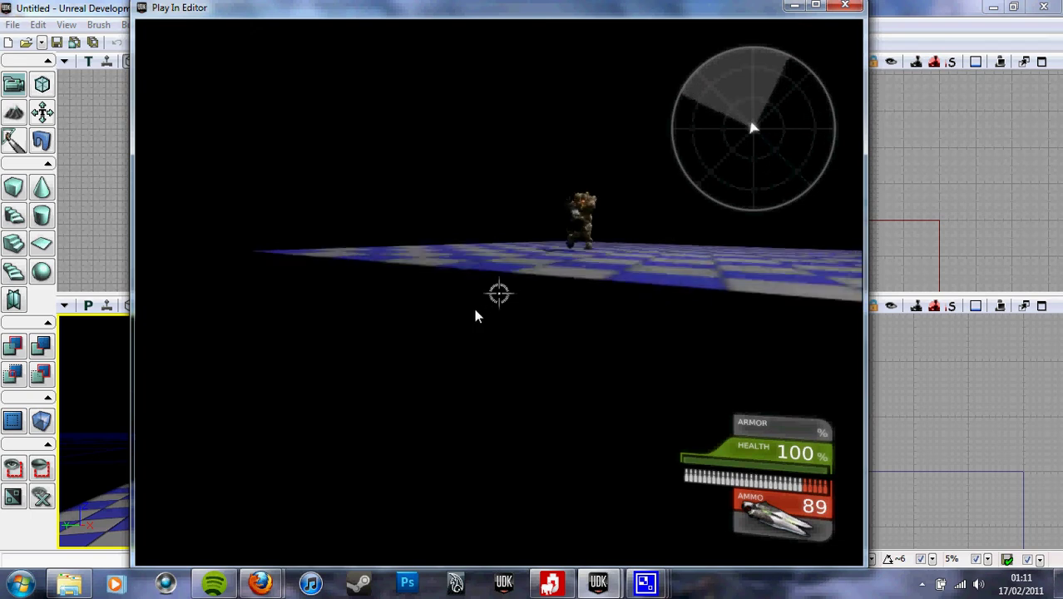
key("w")
key("s")
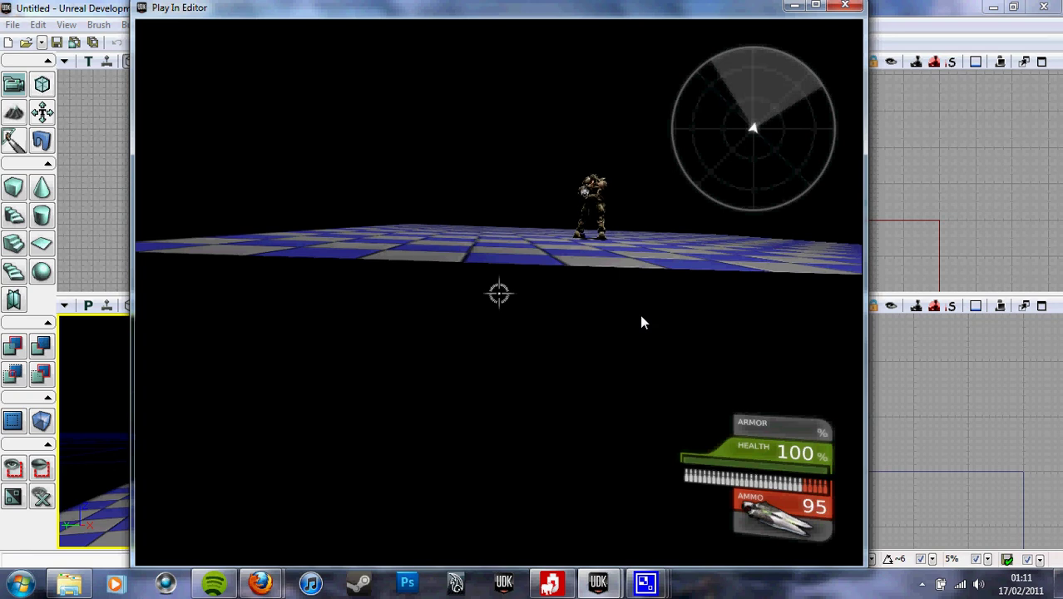
key("Escape")
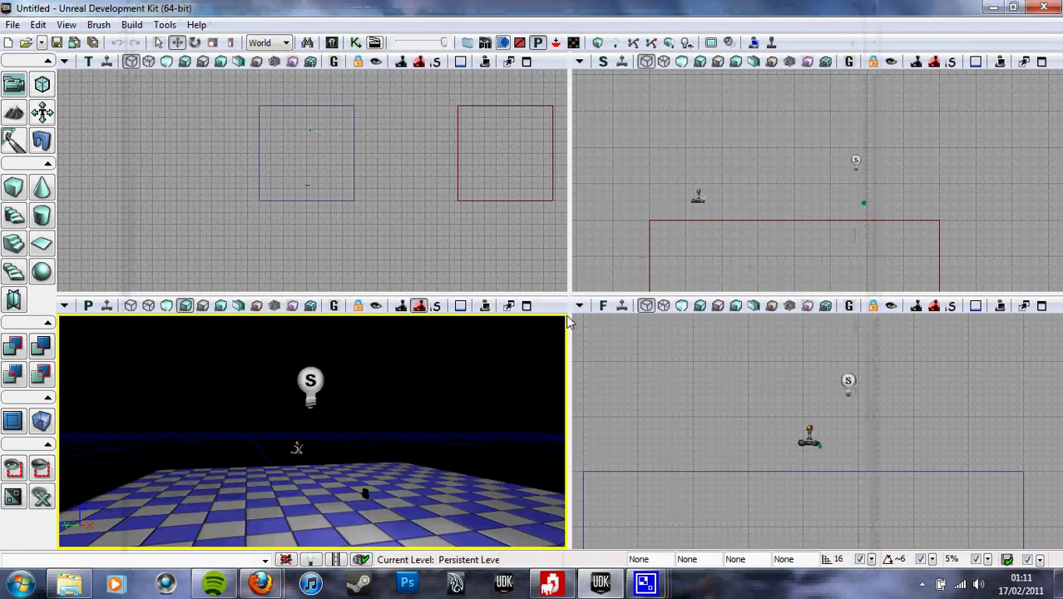
Select the CameraActor and examine its placement relative to the player start and the light from several angles.
left_click(364, 493)
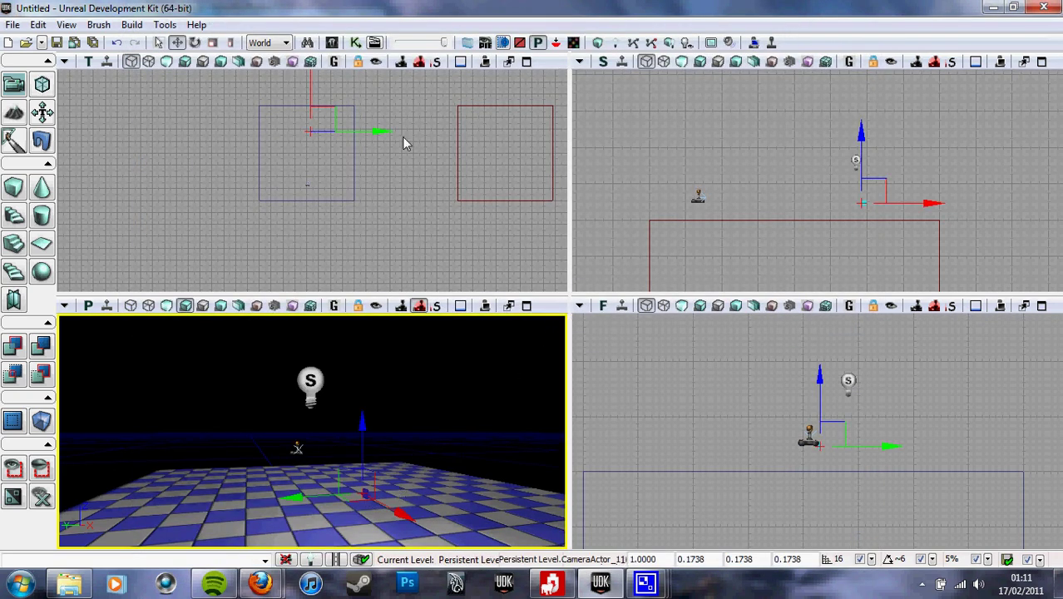
left_click_drag(388, 445, 366, 313)
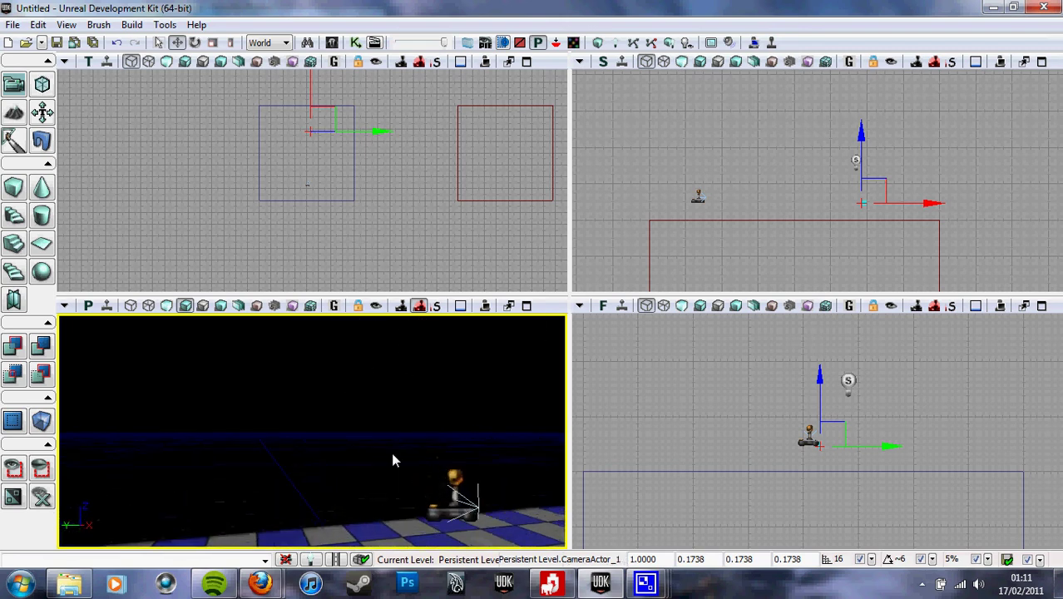
left_click_drag(375, 439, 555, 424)
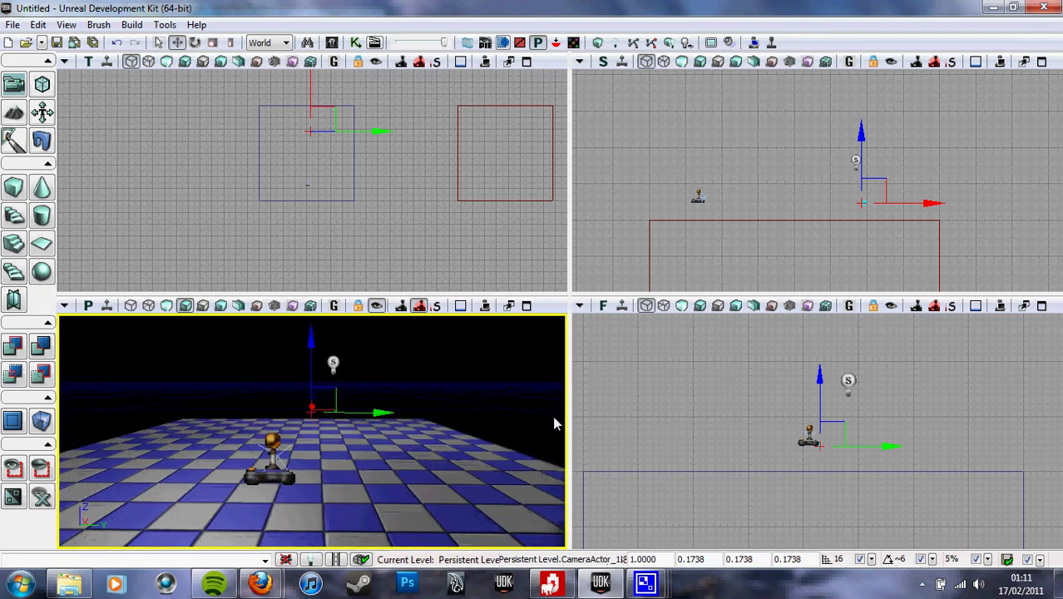
left_click_drag(379, 328, 316, 320)
left_click_drag(224, 522, 231, 529)
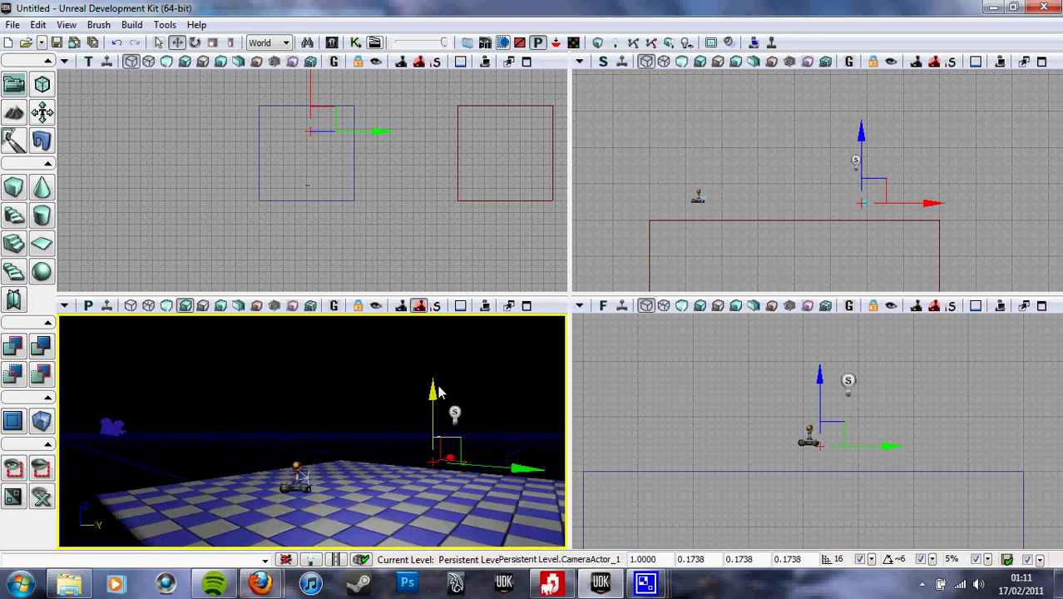
left_click_drag(370, 462, 382, 485)
right_click_drag(383, 485, 379, 454)
left_click_drag(379, 460, 378, 493)
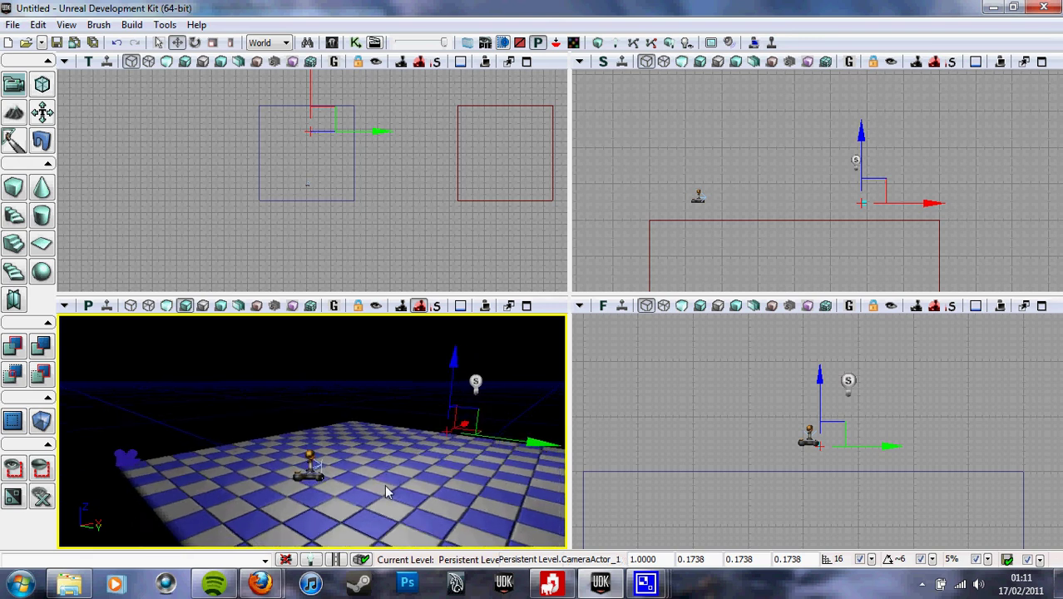